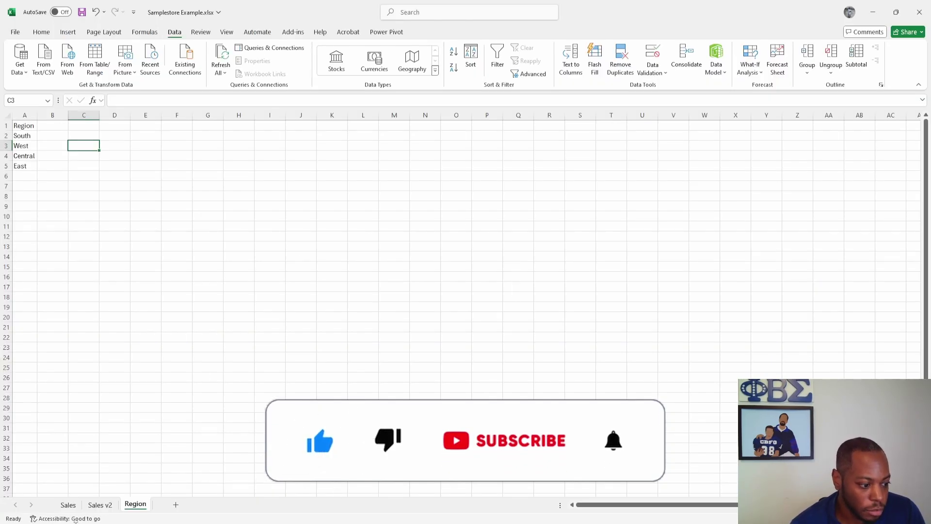
# - Review the order data and order dates in the Sales and Sales v2 worksheets
pyautogui.click(68, 505)
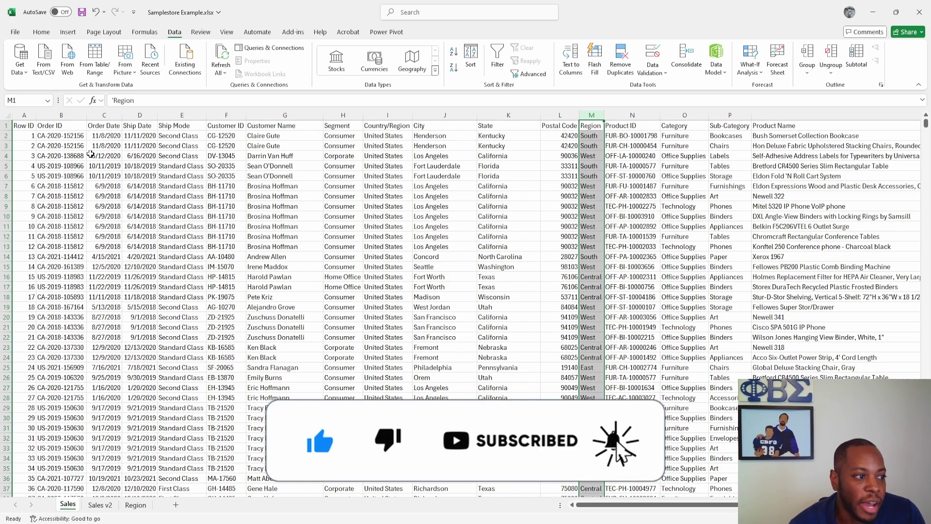
pyautogui.click(18, 125)
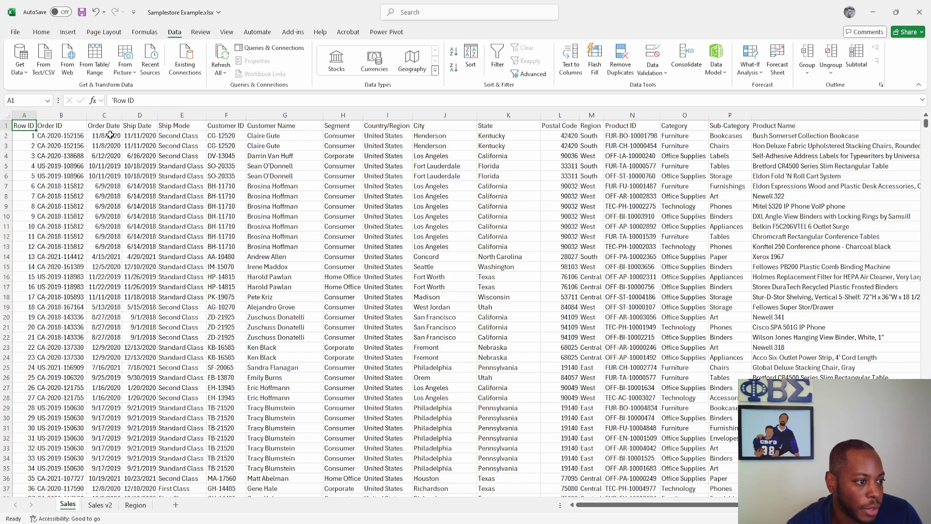
pyautogui.click(99, 505)
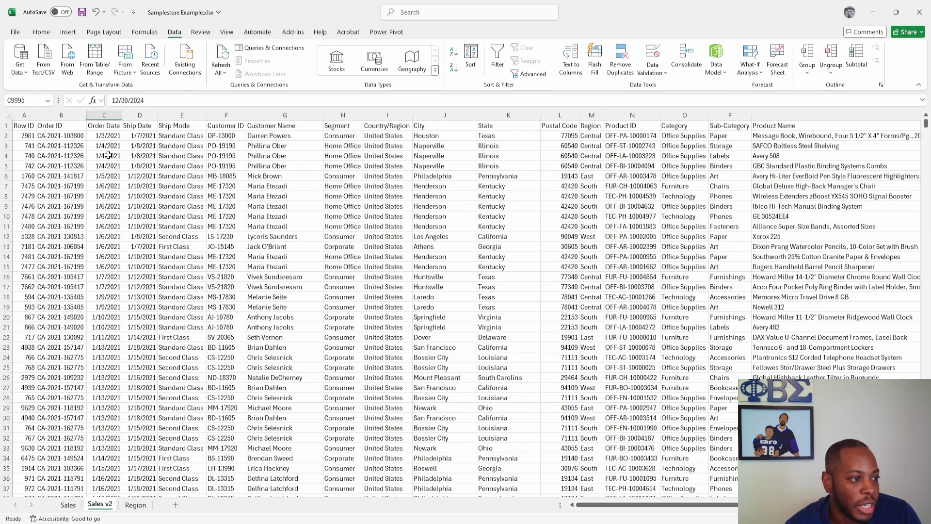
pyautogui.click(98, 137)
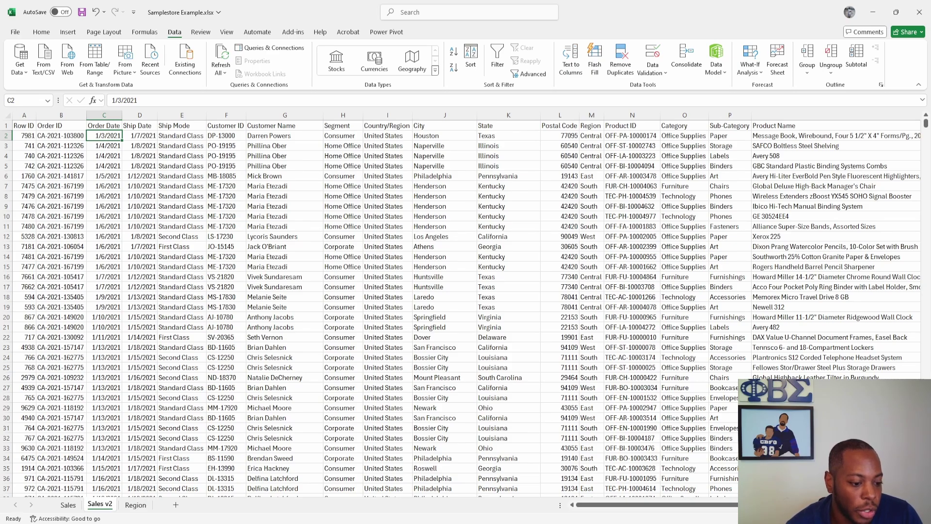
# - Switch to the browser and copy the date table script from the BI Gorilla article on Power Query M
pyautogui.click(271, 480)
pyautogui.click(189, 10)
pyautogui.scroll(10, 858, 348)
pyautogui.moveTo(926, 346); pyautogui.dragTo(923, 54)
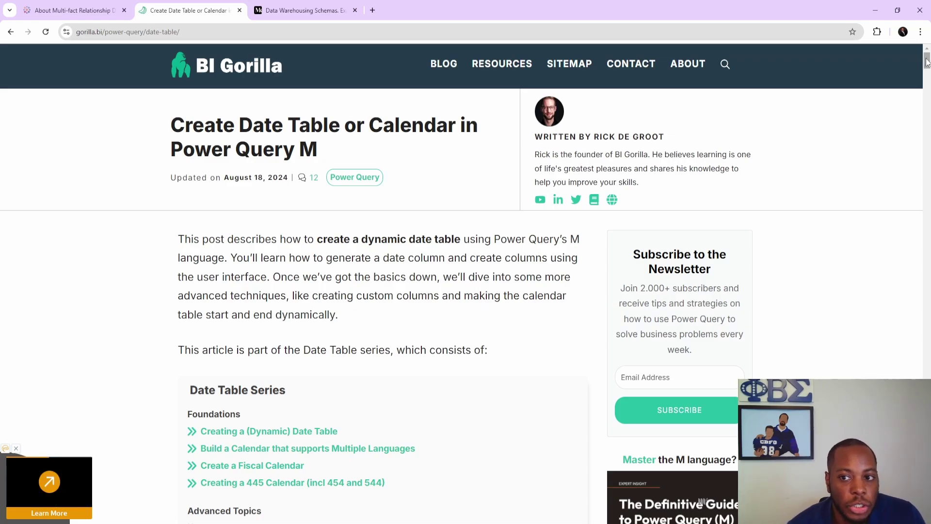
pyautogui.moveTo(926, 61); pyautogui.dragTo(926, 367)
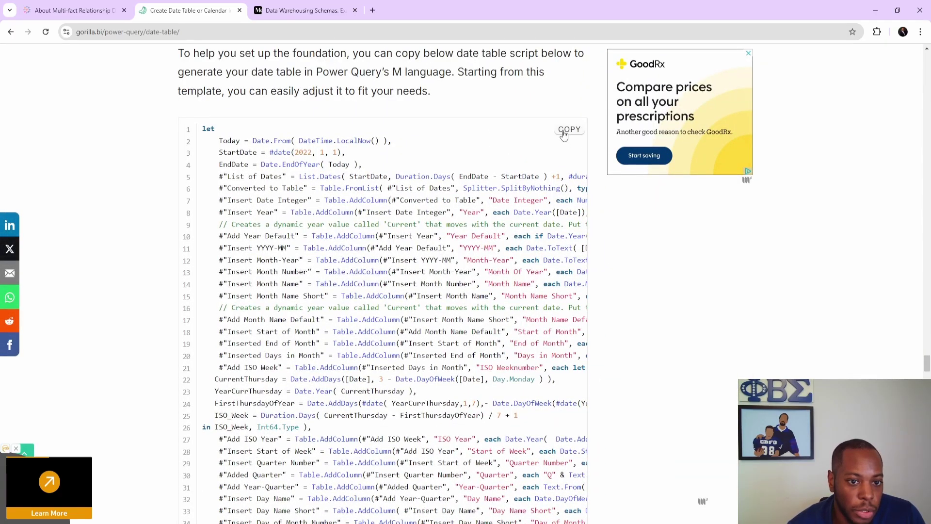
pyautogui.click(564, 131)
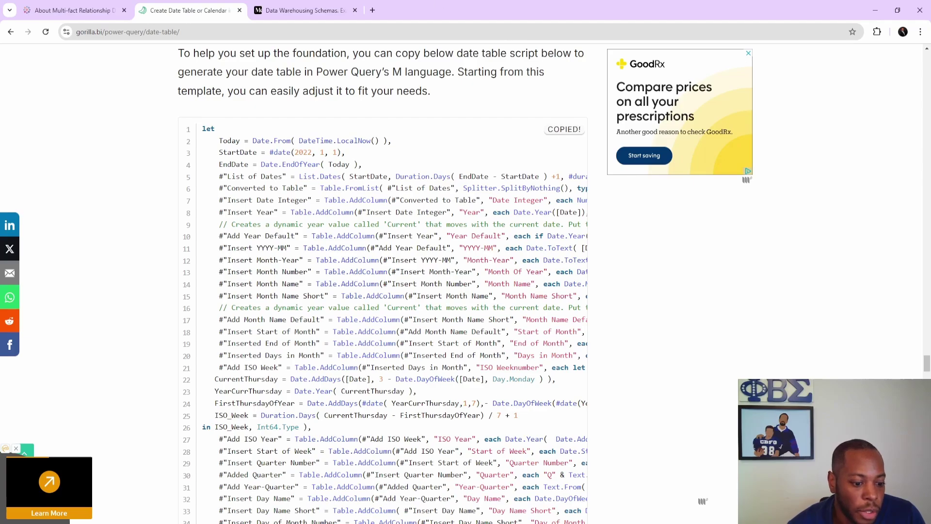
# - Switch to Excel, create a blank Power Query query, and replace its code in the Advanced Editor with the copied date table script
pyautogui.hotkey('alt', 'Tab')
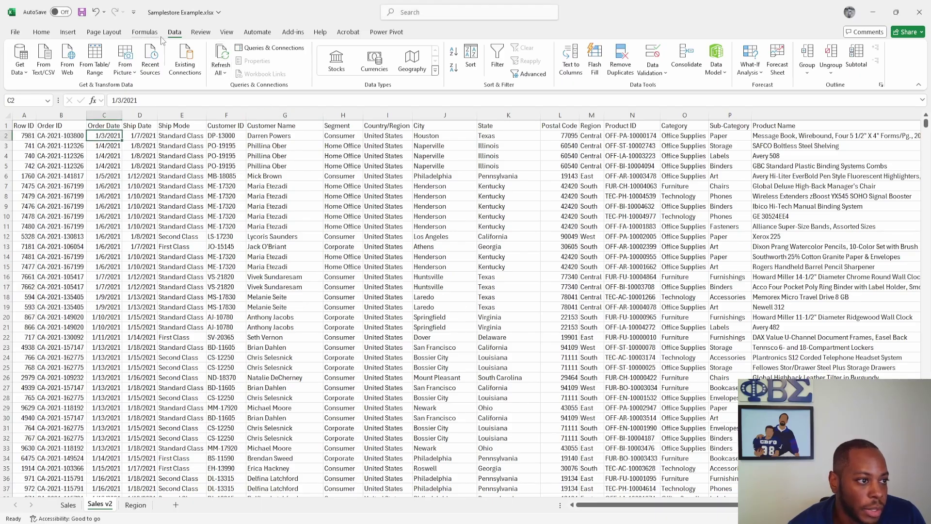
pyautogui.click(20, 68)
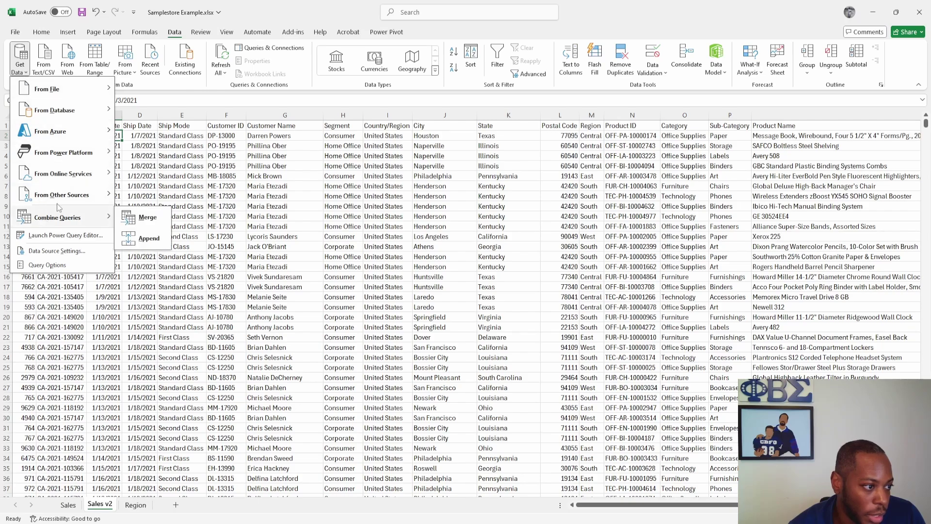
pyautogui.moveTo(70, 196)
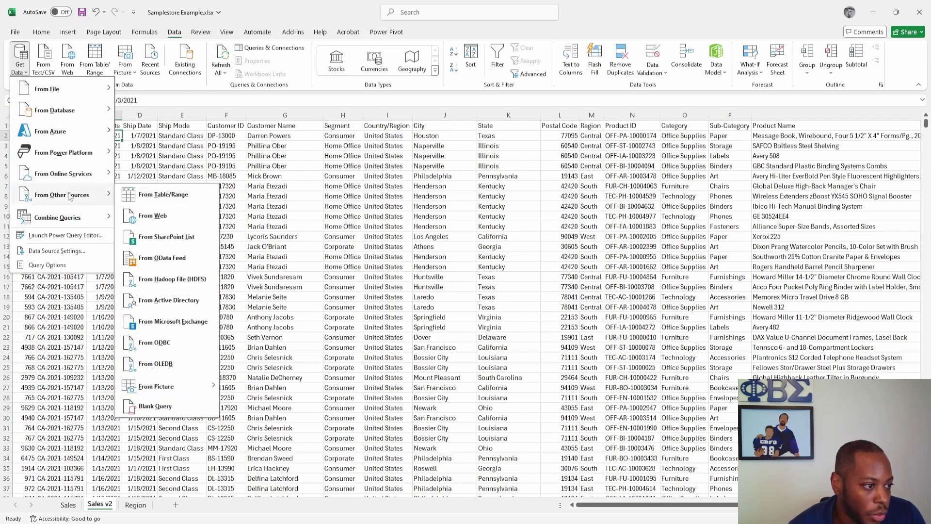
pyautogui.click(168, 409)
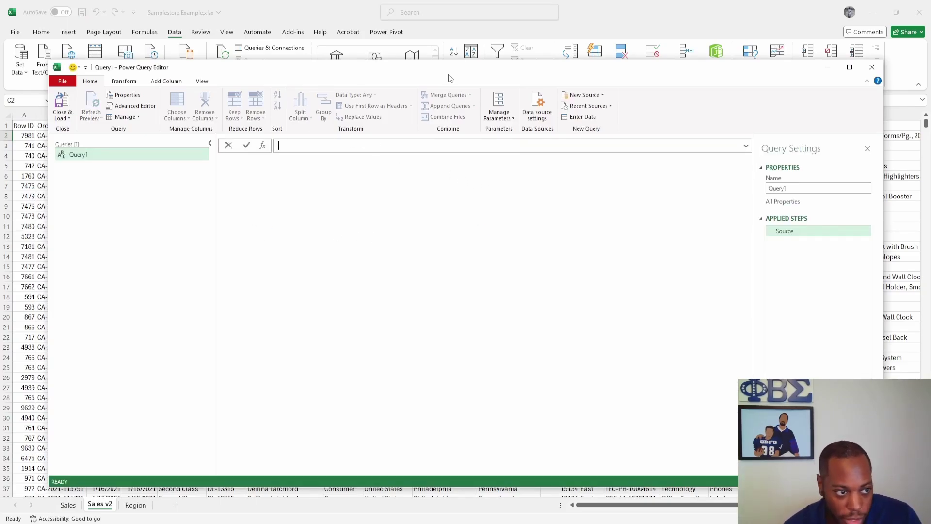
pyautogui.click(131, 106)
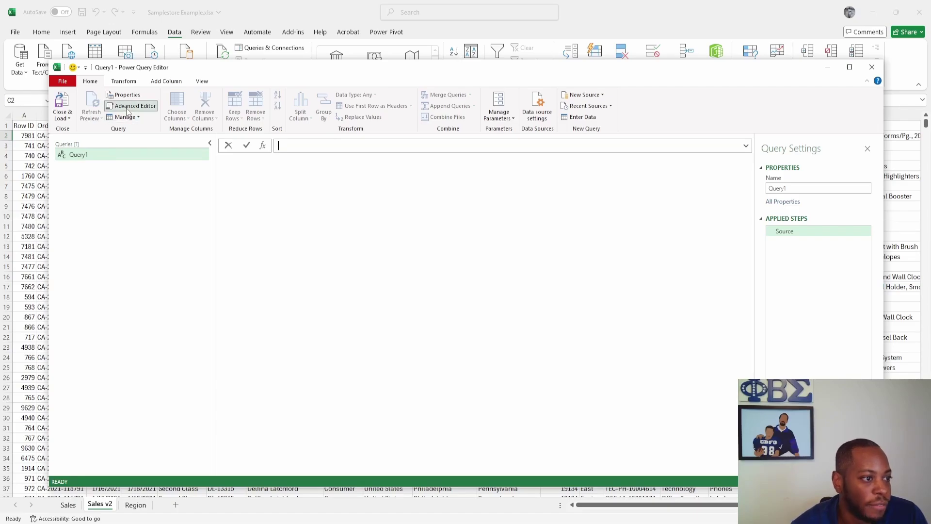
pyautogui.hotkey('ctrl', 'a')
pyautogui.press('Delete')
pyautogui.hotkey('ctrl', 'v')
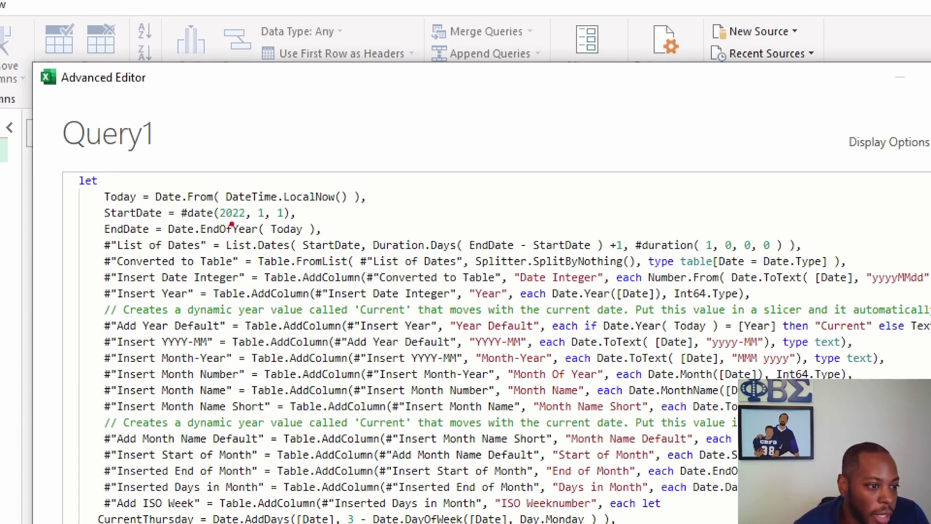
# - Set the script's StartDate to #date(2018, 1, 1) and apply the code to the query
pyautogui.moveTo(217, 222); pyautogui.dragTo(256, 222)
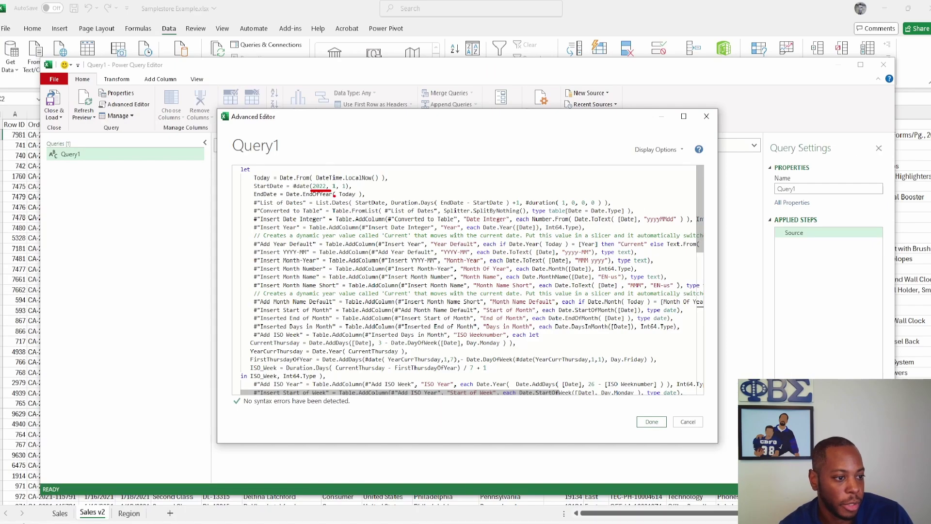
pyautogui.press('BackSpace')
pyautogui.press('BackSpace')
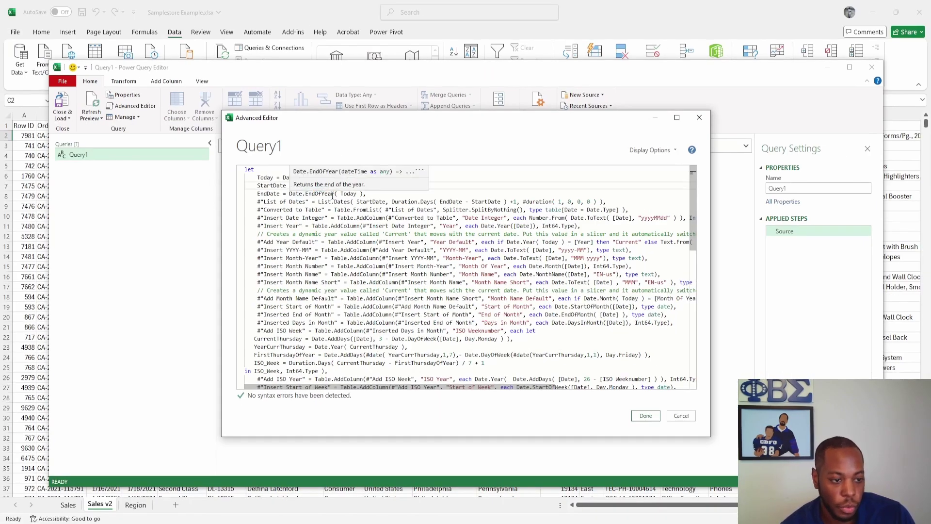
pyautogui.write('18, 1, 1),')
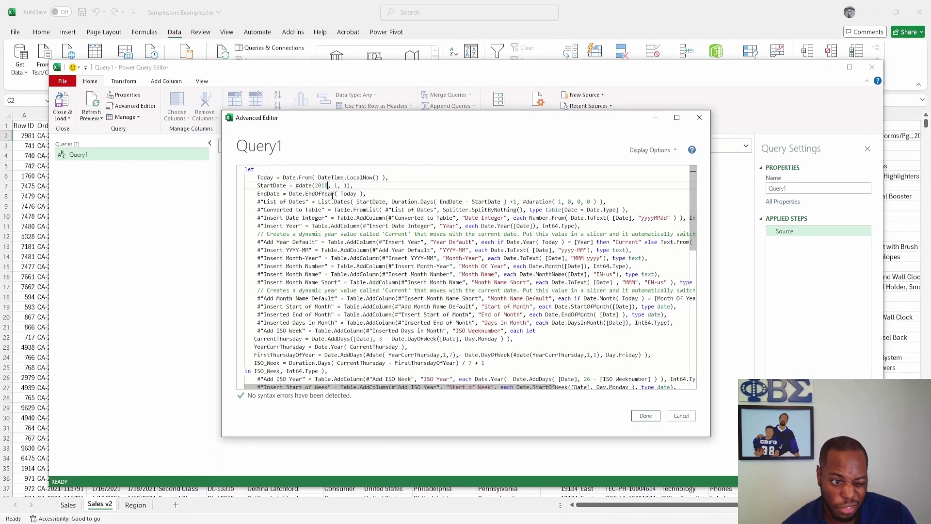
pyautogui.click(645, 416)
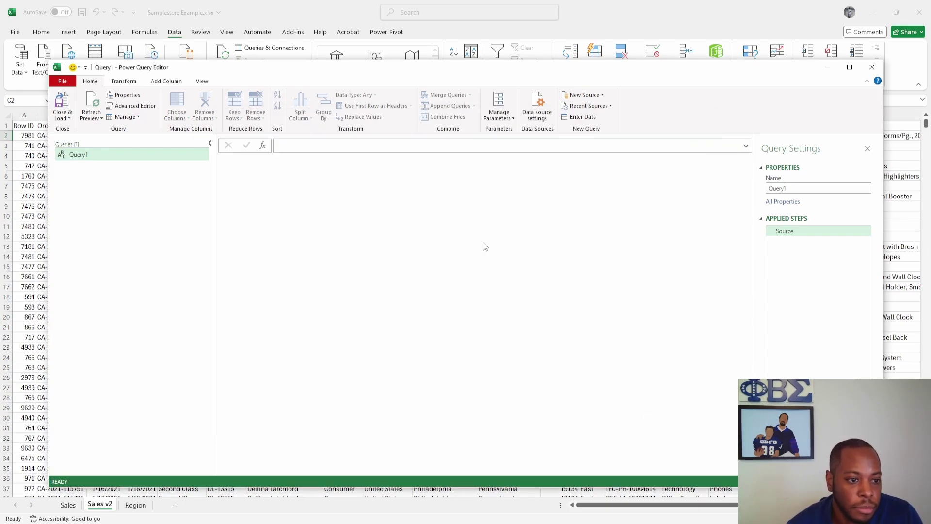
# - Examine the daily rows and the calendar columns of the generated date table
pyautogui.doubleClick(797, 189)
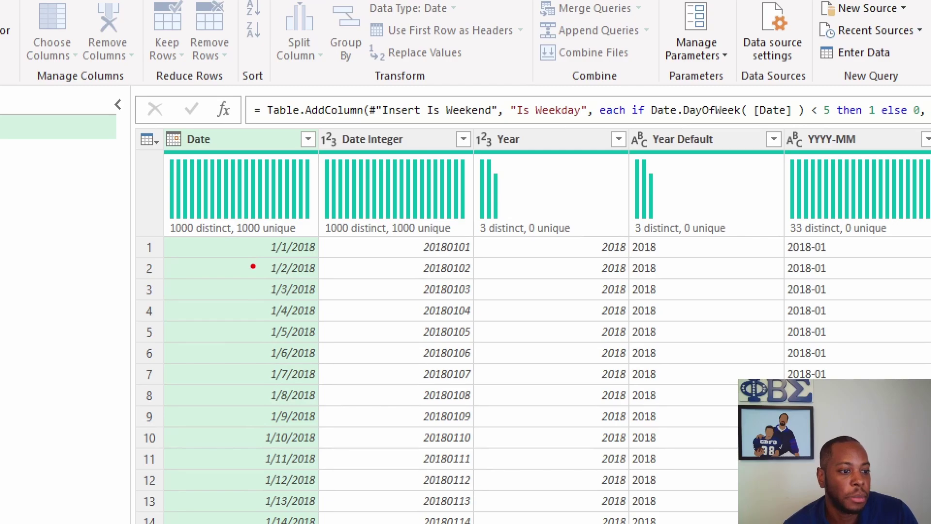
pyautogui.moveTo(250, 258); pyautogui.dragTo(307, 261)
pyautogui.moveTo(249, 281)
pyautogui.mouseDown()
pyautogui.moveTo(290, 284)
pyautogui.moveTo(265, 300)
pyautogui.moveTo(303, 303)
pyautogui.mouseUp()
pyautogui.moveTo(248, 330); pyautogui.dragTo(326, 331)
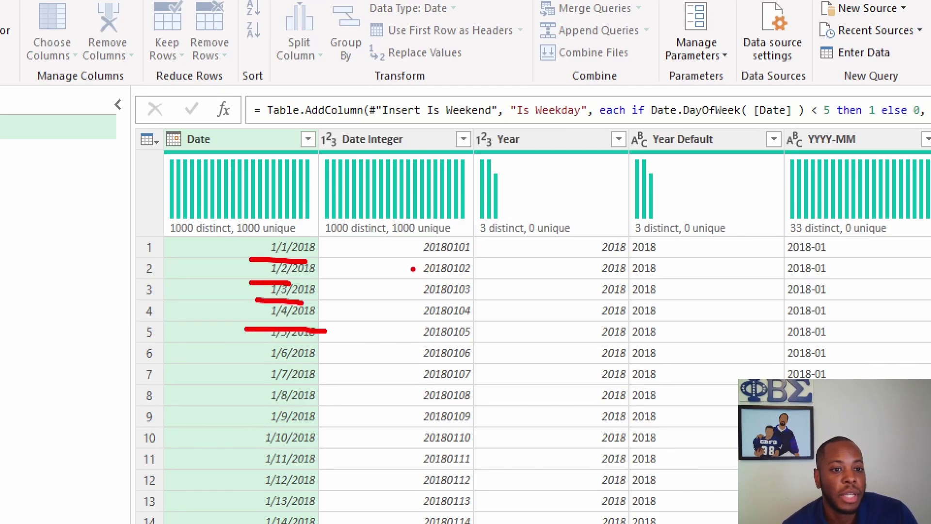
pyautogui.press('Escape')
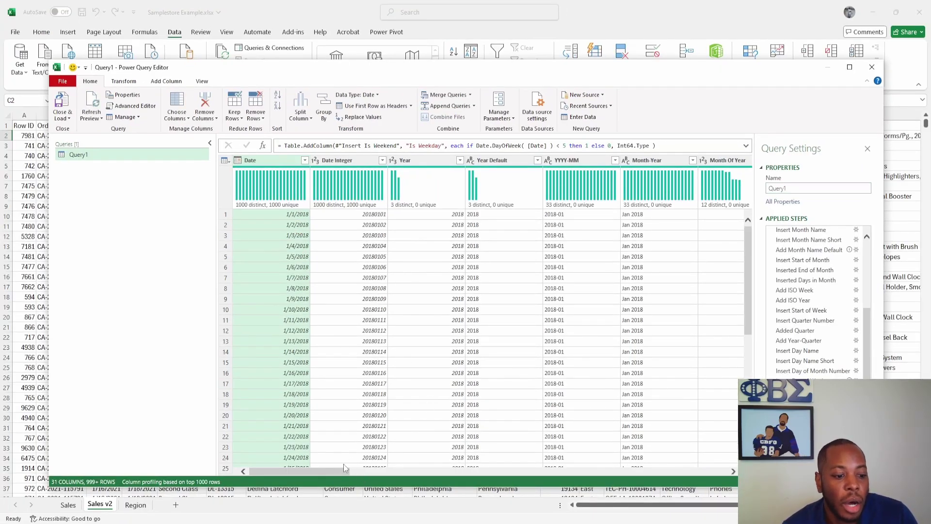
pyautogui.moveTo(324, 472); pyautogui.dragTo(735, 463)
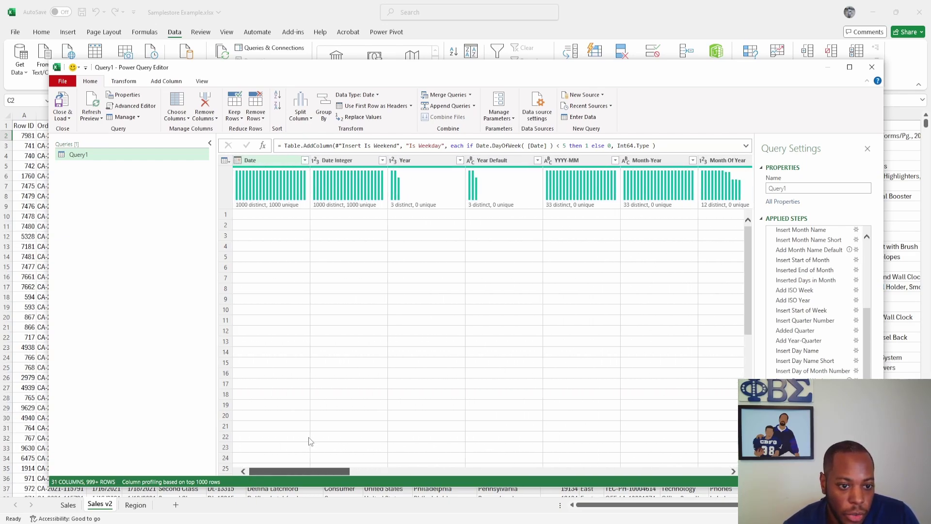
pyautogui.click(295, 397)
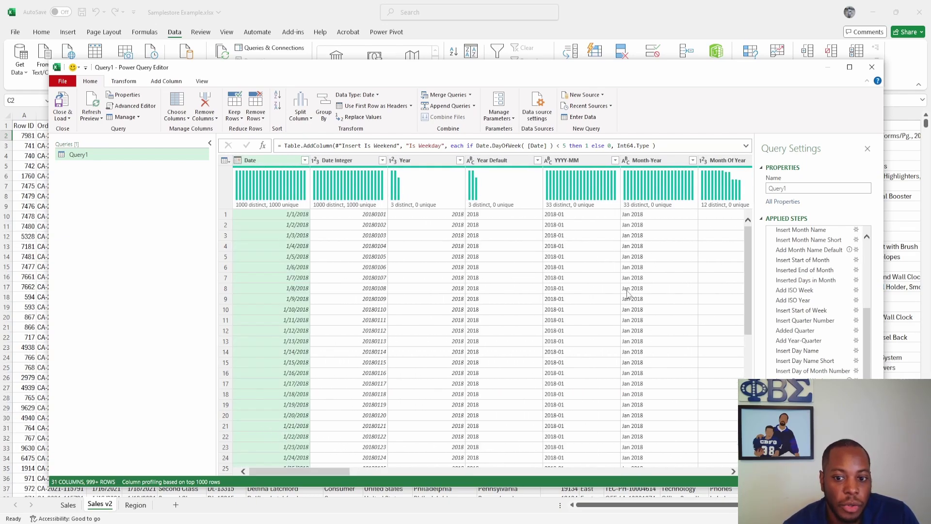
# - Rename the query as Date and load it as a table on a new worksheet
pyautogui.click(815, 189)
pyautogui.write('Date')
pyautogui.press('Return')
pyautogui.click(62, 116)
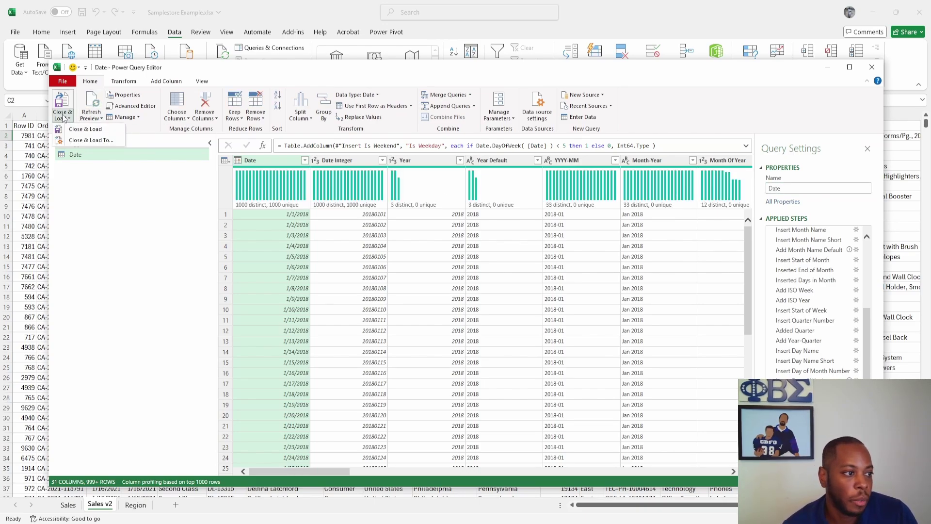
pyautogui.click(77, 140)
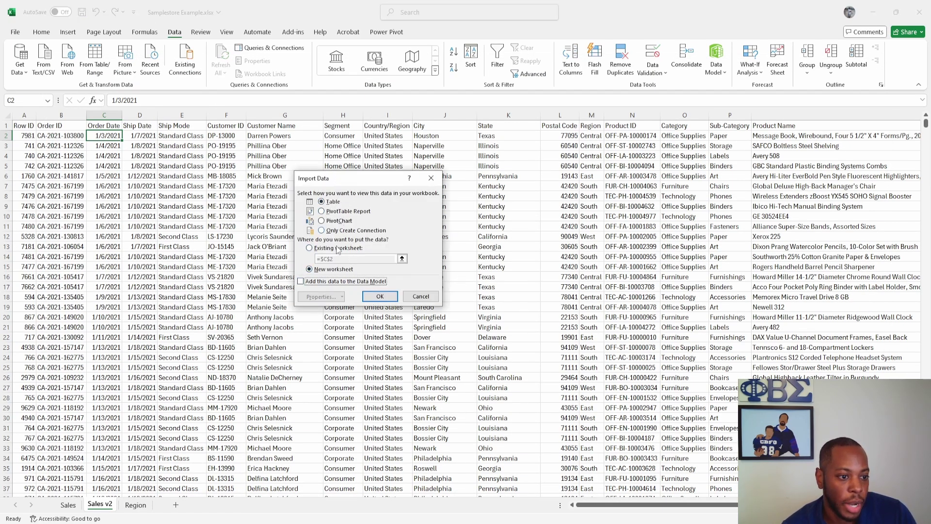
pyautogui.click(377, 297)
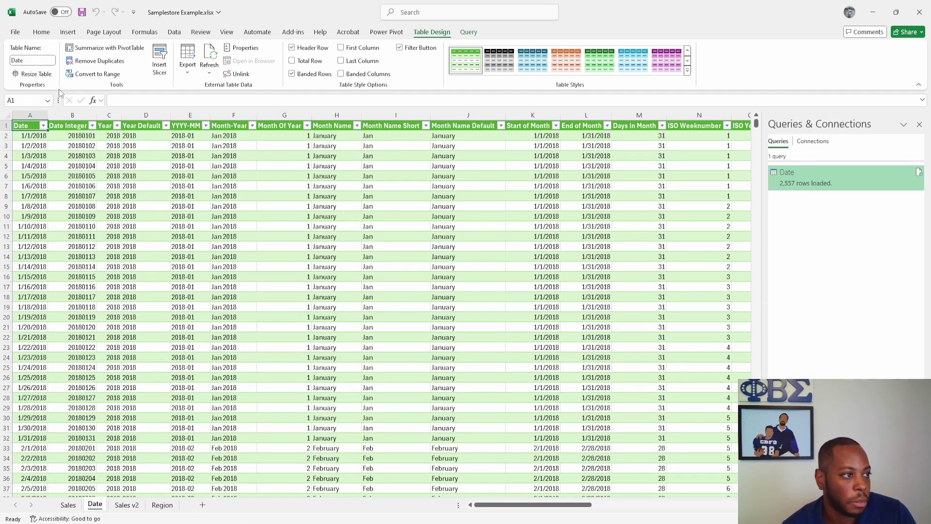
# - Save the Samplestore Example workbook and close it
pyautogui.click(82, 13)
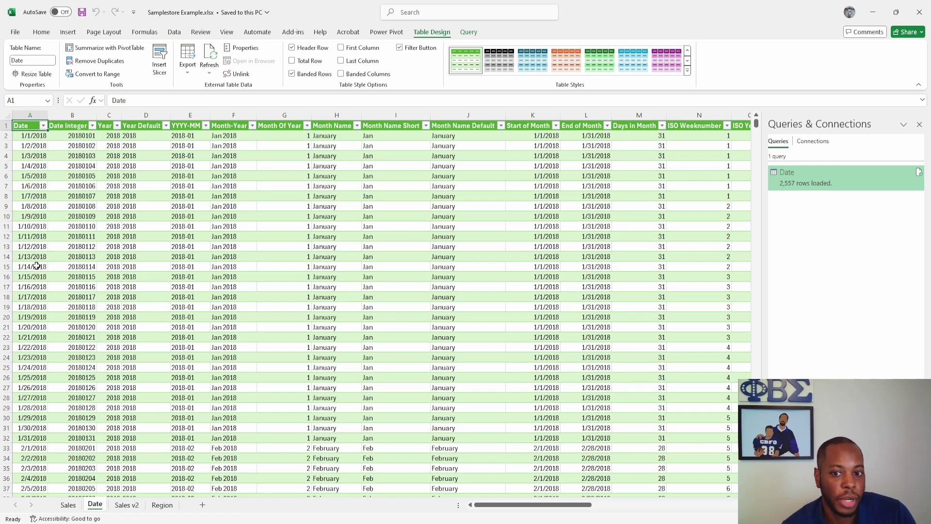
pyautogui.click(920, 13)
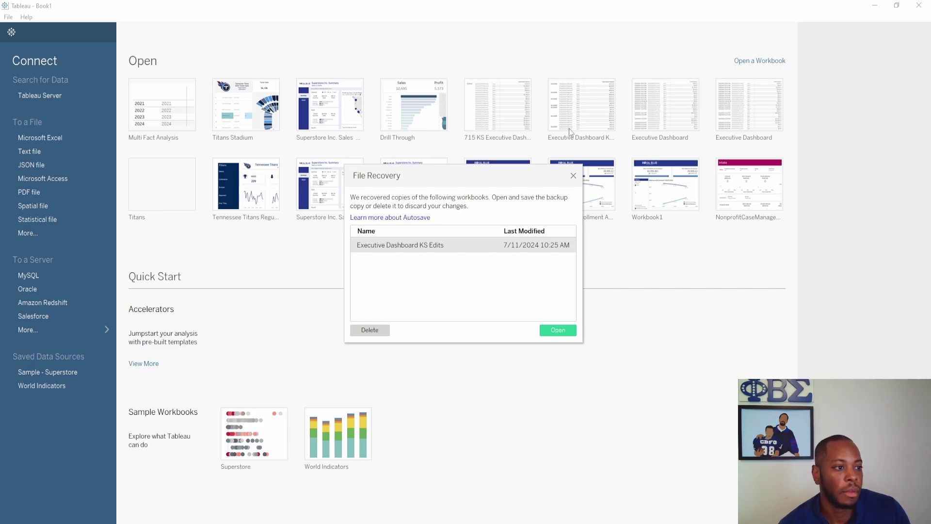
# - In Tableau, dismiss the file recovery prompt and connect to the Excel file Samplestore Example.xlsx
pyautogui.click(573, 175)
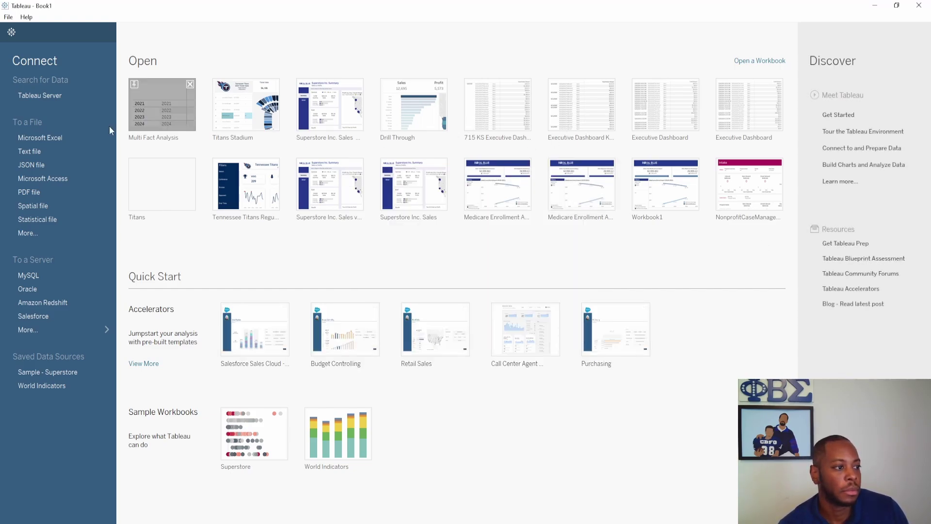
pyautogui.click(43, 142)
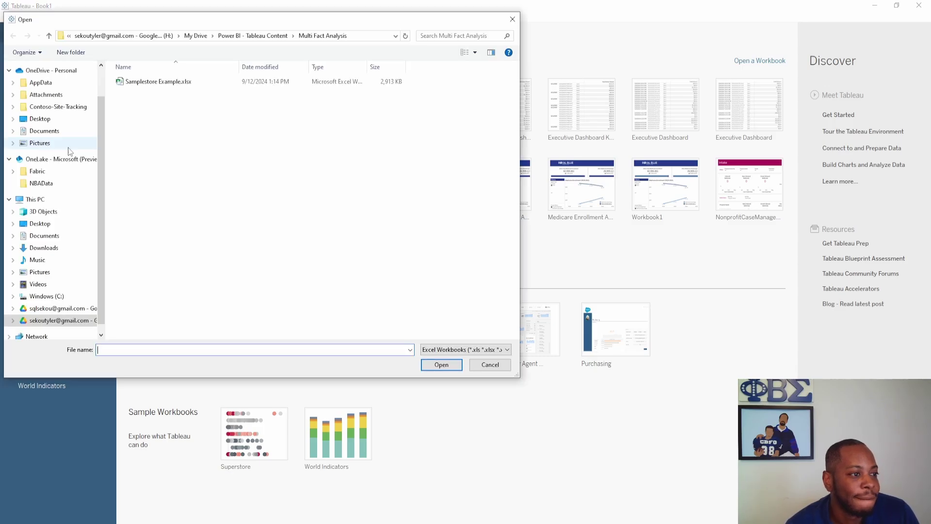
pyautogui.click(177, 83)
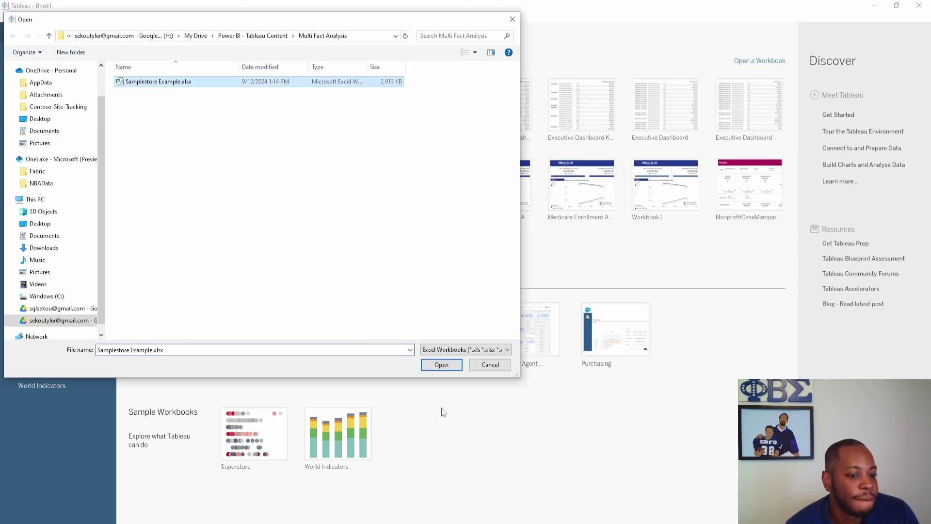
pyautogui.click(441, 365)
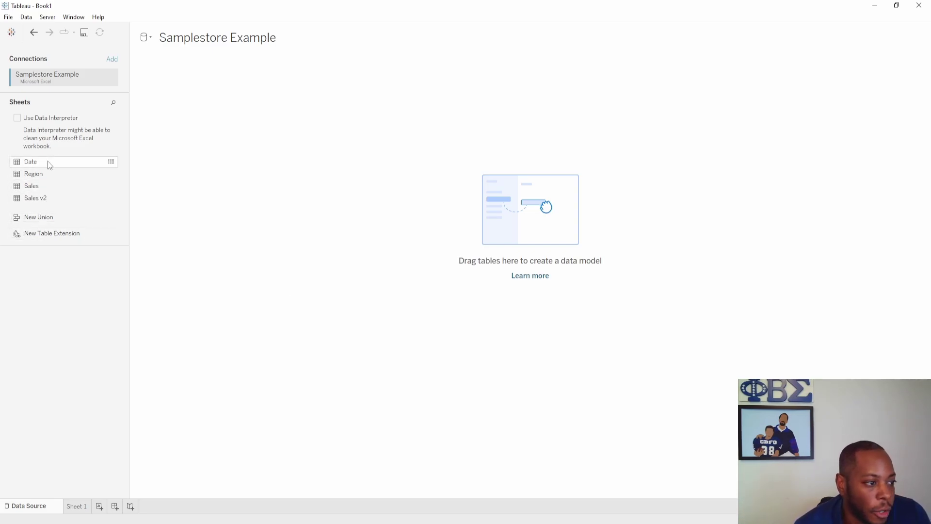
# - Add the Sales sheet to the data model as the base table and relate the Date sheet to it
pyautogui.moveTo(42, 190); pyautogui.dragTo(185, 112)
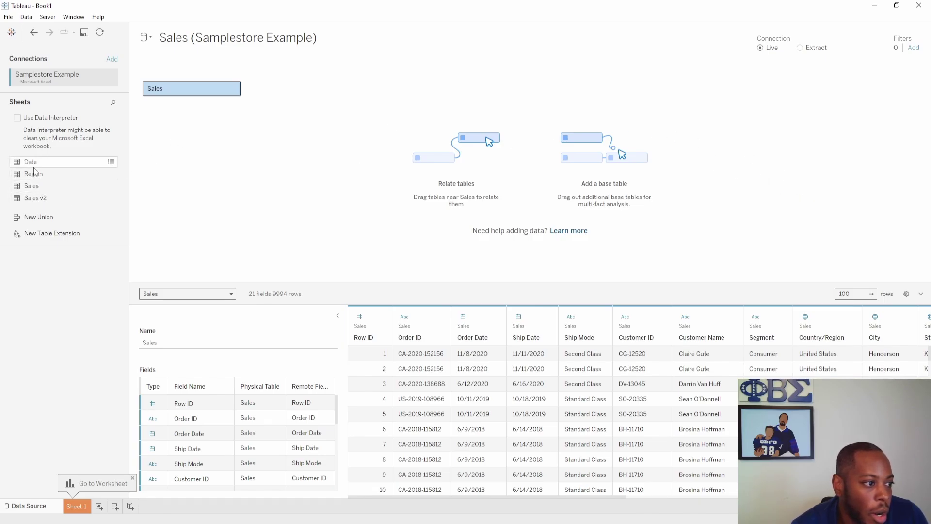
pyautogui.moveTo(31, 166); pyautogui.dragTo(306, 89)
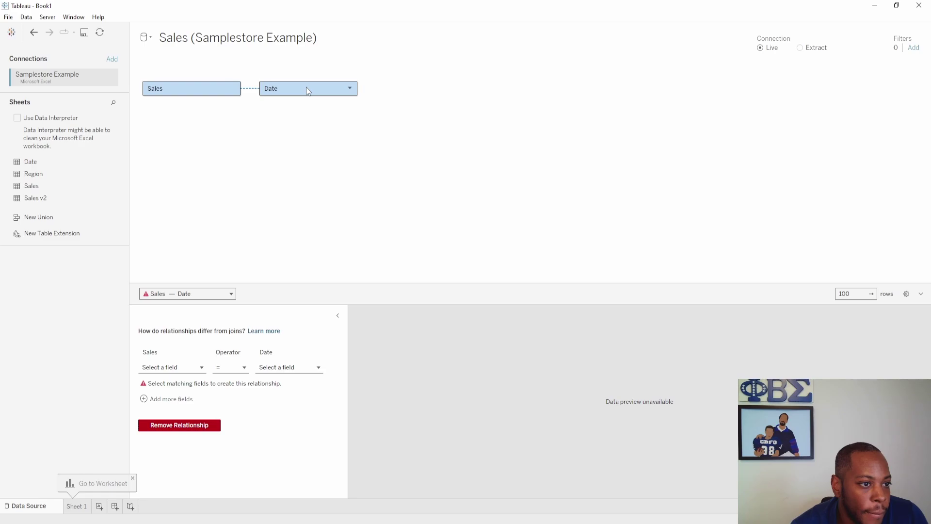
# - Define the Sales–Date relationship by matching Order Date in Sales to Date (Date) in Date
pyautogui.click(156, 369)
pyautogui.scroll(-5, 189, 412)
pyautogui.scroll(2, 193, 423)
pyautogui.scroll(-2, 190, 424)
pyautogui.scroll(4, 190, 426)
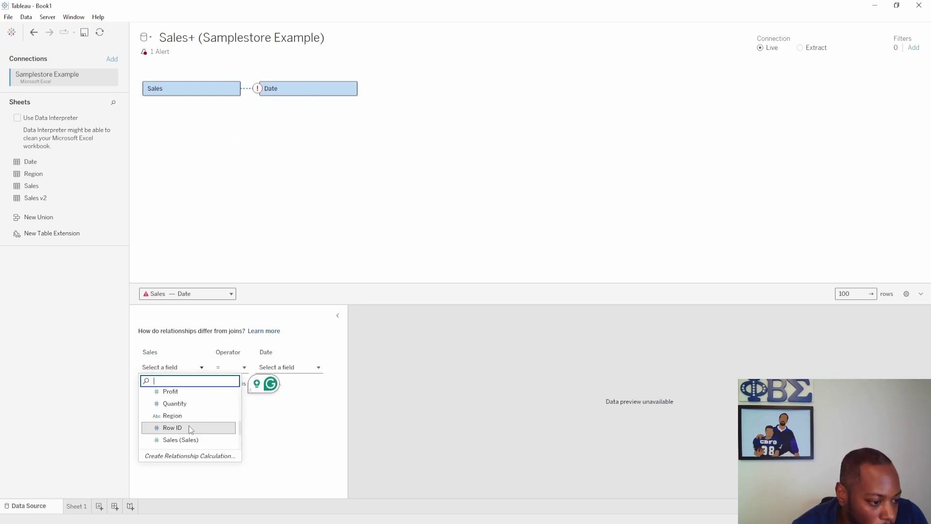
pyautogui.scroll(2, 189, 427)
pyautogui.click(184, 422)
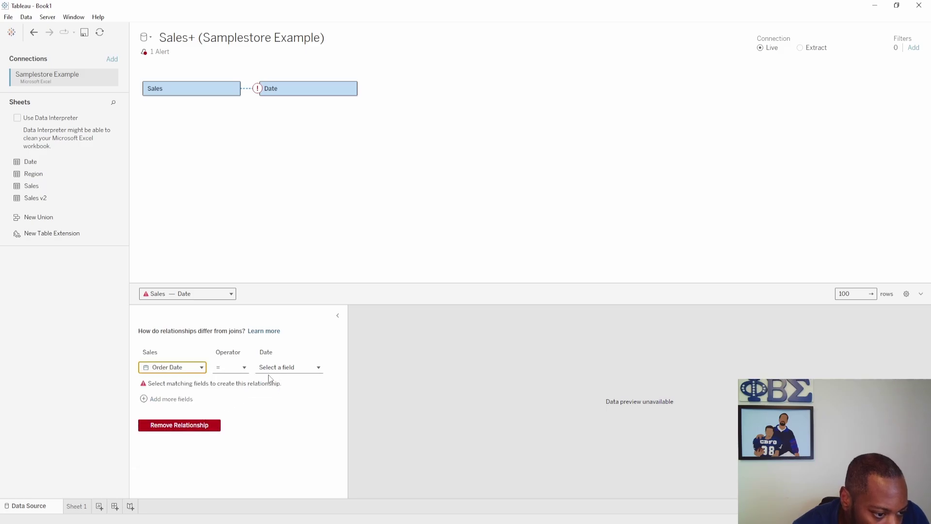
pyautogui.click(275, 368)
pyautogui.click(296, 397)
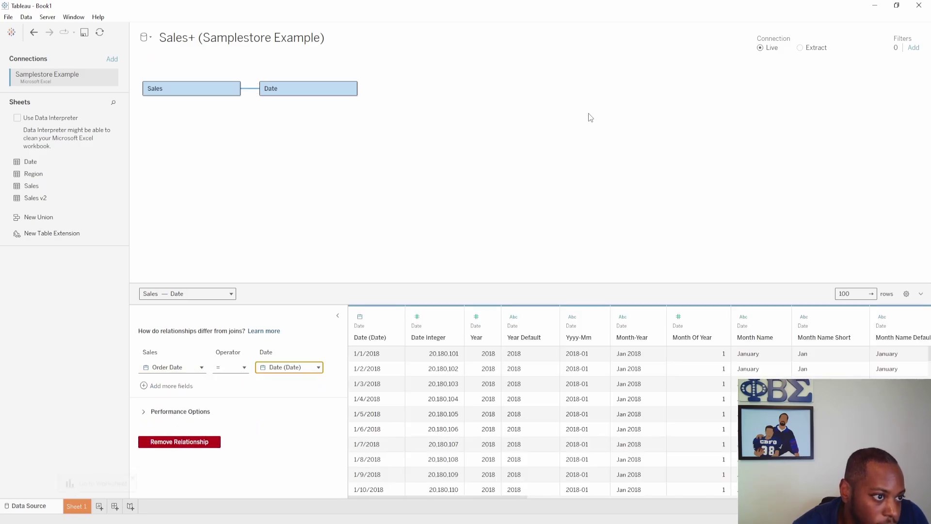
# - Add Sales v2 as a second base table and relate it to Date by matching Order Date (Sales v2) to Date (Date)
pyautogui.moveTo(49, 199); pyautogui.dragTo(154, 132)
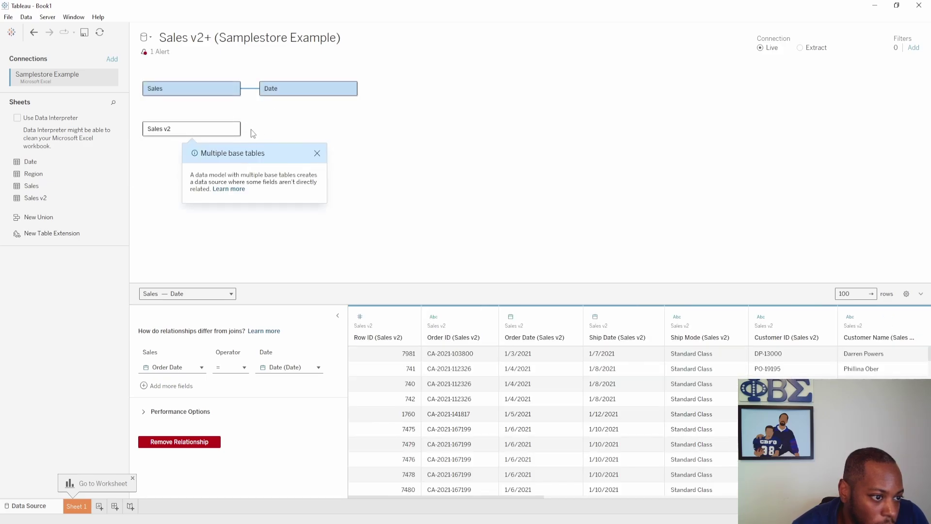
pyautogui.moveTo(246, 130); pyautogui.dragTo(277, 92)
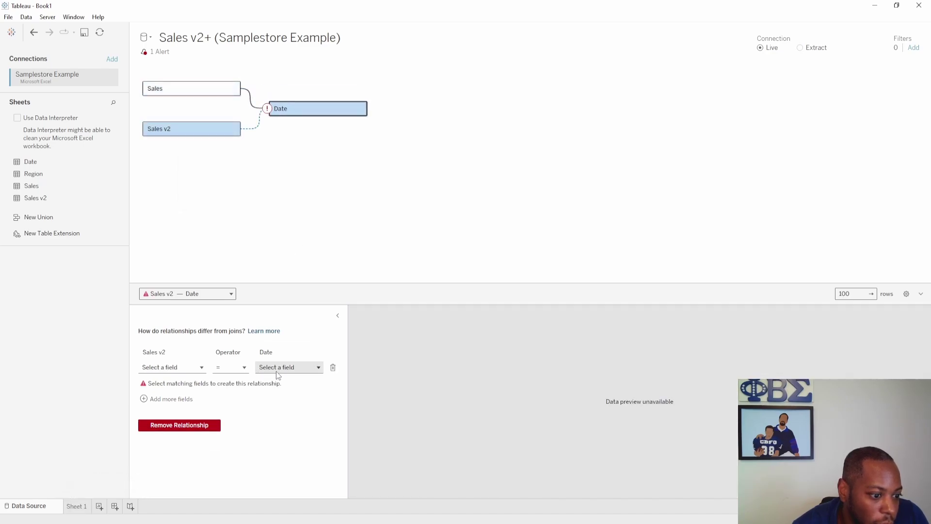
pyautogui.click(185, 368)
pyautogui.scroll(-2, 187, 417)
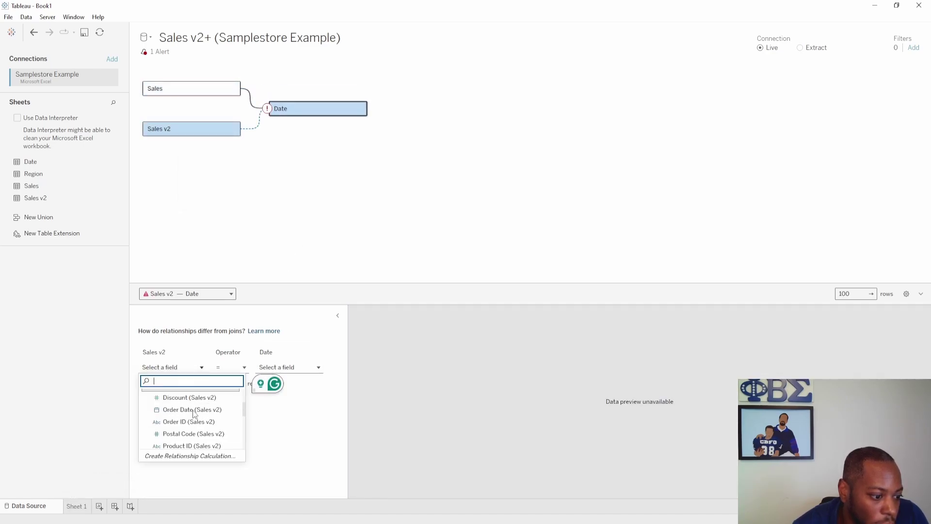
pyautogui.click(190, 409)
pyautogui.click(276, 368)
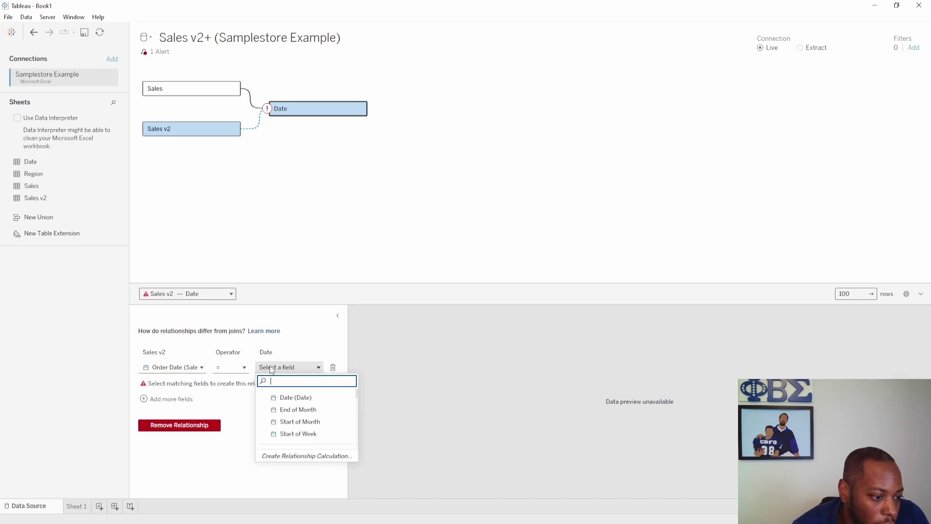
pyautogui.click(291, 398)
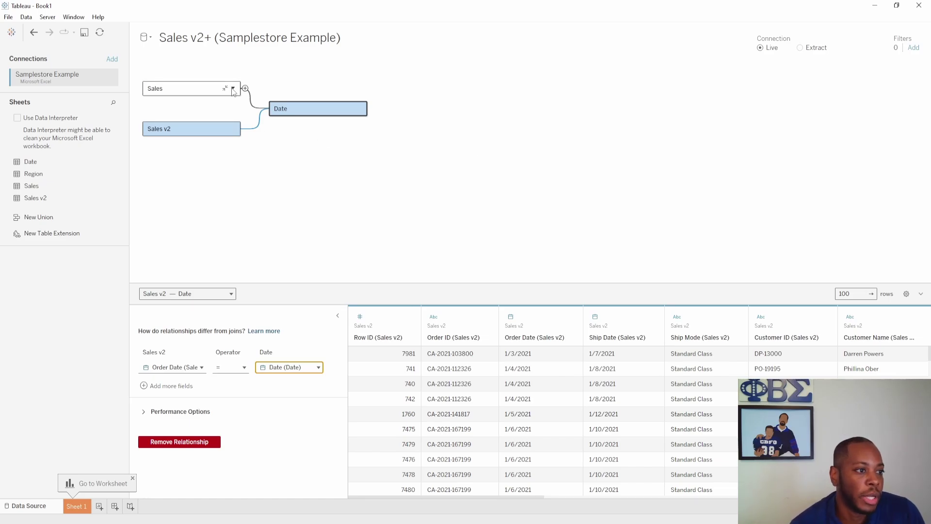
# - Switch to the Data Warehousing Schemas article in the browser and mark the PRODUCT, TIME and CUSTOMER dimension tables in the star schema diagram
pyautogui.hotkey('alt', 'Tab')
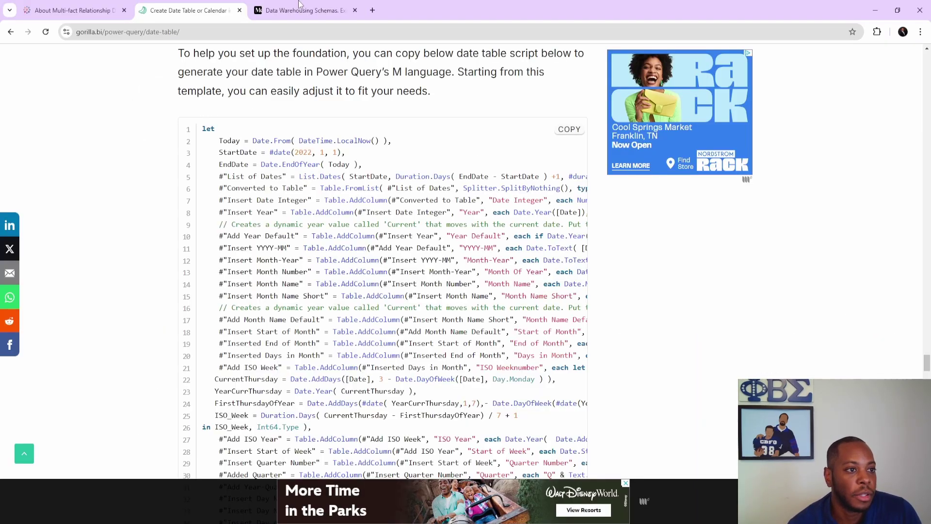
pyautogui.click(298, 8)
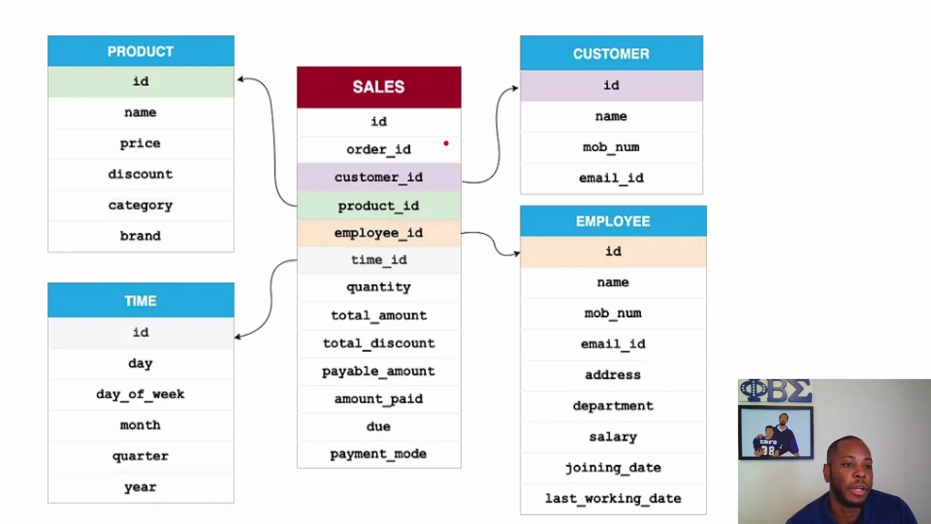
pyautogui.moveTo(64, 20); pyautogui.dragTo(154, 21)
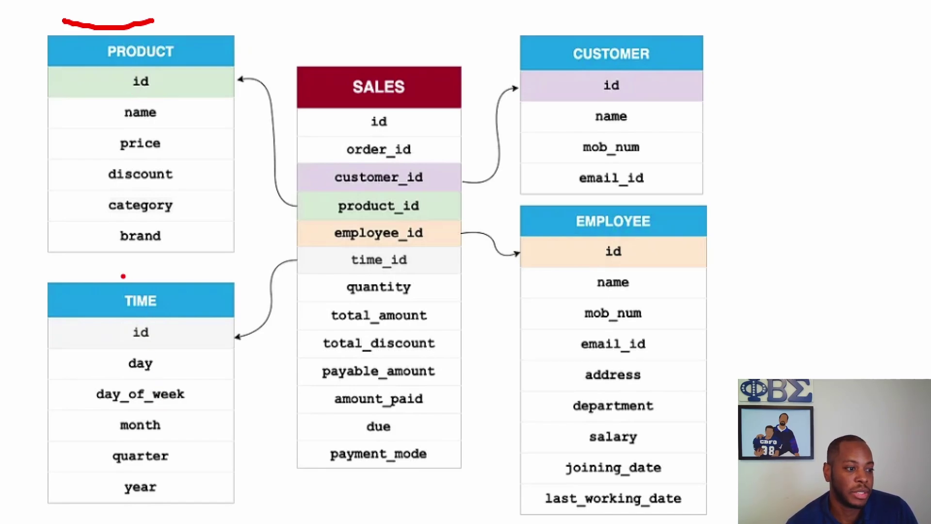
pyautogui.moveTo(109, 266); pyautogui.dragTo(162, 269)
pyautogui.moveTo(569, 27); pyautogui.dragTo(633, 30)
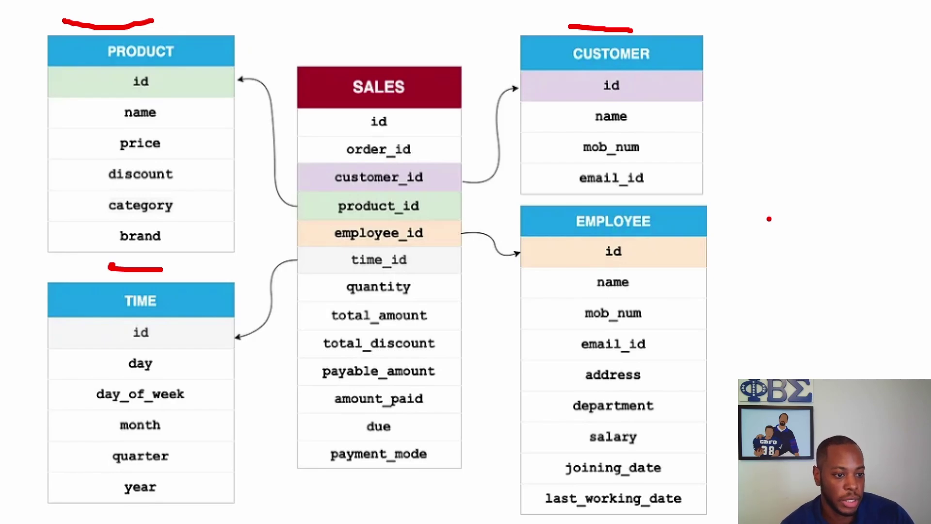
pyautogui.press('Escape')
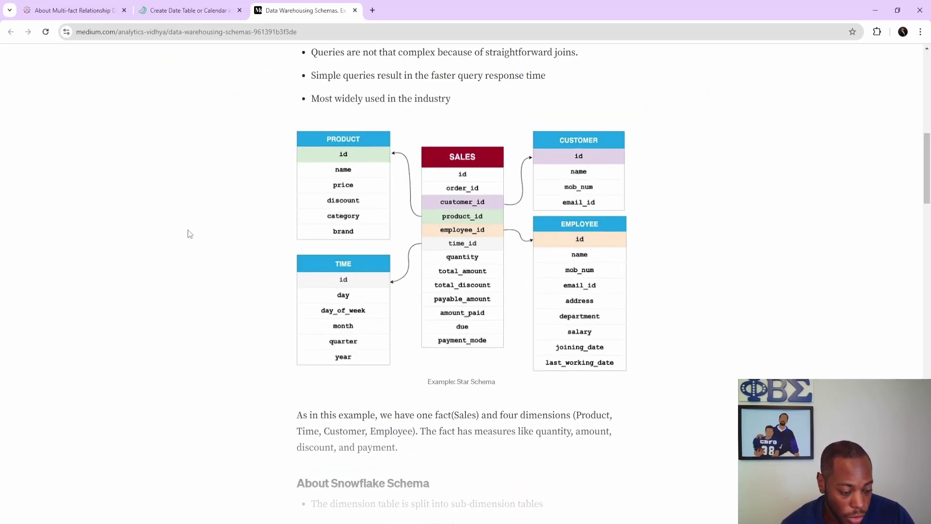
# - Sketch a second sales fact table beside the star schema with an arrow to the TIME table, then clear the annotation
pyautogui.hotkey('ctrl', '1')
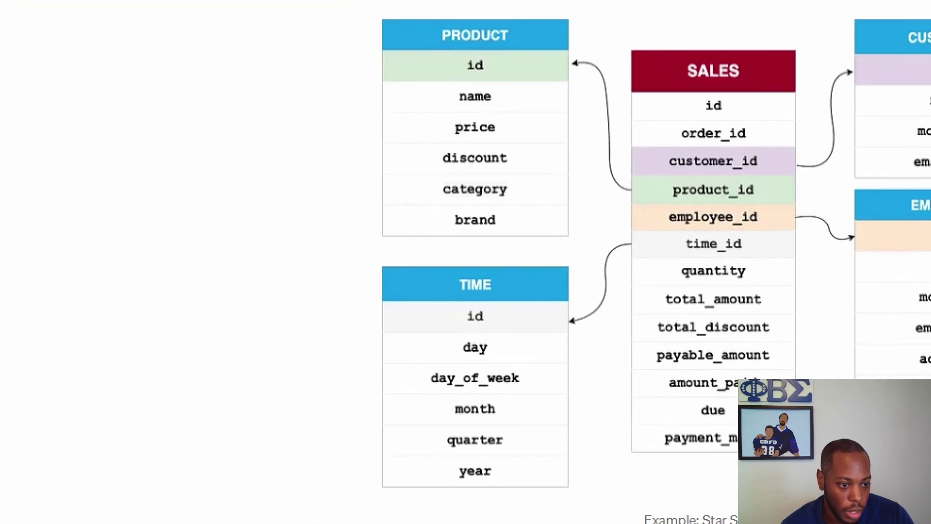
pyautogui.moveTo(324, 279)
pyautogui.mouseDown()
pyautogui.moveTo(149, 299)
pyautogui.moveTo(169, 521)
pyautogui.moveTo(309, 515)
pyautogui.moveTo(350, 466)
pyautogui.moveTo(308, 304)
pyautogui.moveTo(315, 260)
pyautogui.mouseUp()
pyautogui.moveTo(332, 405)
pyautogui.mouseDown()
pyautogui.moveTo(380, 360)
pyautogui.moveTo(394, 374)
pyautogui.moveTo(372, 383)
pyautogui.mouseUp()
pyautogui.moveTo(186, 235)
pyautogui.mouseDown()
pyautogui.moveTo(161, 249)
pyautogui.moveTo(161, 271)
pyautogui.mouseUp()
pyautogui.moveTo(209, 244)
pyautogui.mouseDown()
pyautogui.moveTo(219, 265)
pyautogui.moveTo(238, 262)
pyautogui.mouseUp()
pyautogui.moveTo(225, 210); pyautogui.dragTo(227, 264)
pyautogui.moveTo(237, 251)
pyautogui.mouseDown()
pyautogui.moveTo(245, 261)
pyautogui.moveTo(256, 240)
pyautogui.moveTo(268, 259)
pyautogui.moveTo(250, 266)
pyautogui.mouseUp()
pyautogui.moveTo(281, 243)
pyautogui.mouseDown()
pyautogui.moveTo(306, 259)
pyautogui.moveTo(304, 242)
pyautogui.mouseUp()
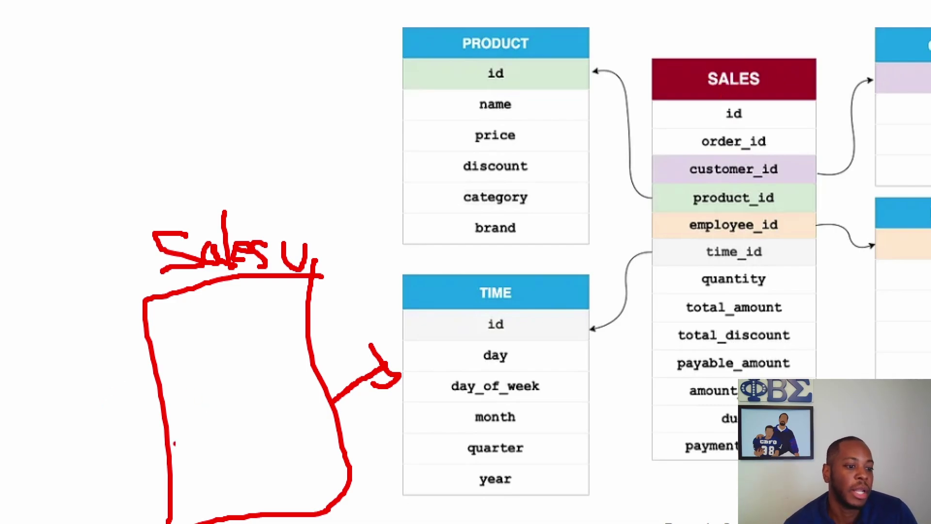
pyautogui.moveTo(291, 313); pyautogui.dragTo(140, 291)
pyautogui.moveTo(275, 394); pyautogui.dragTo(197, 387)
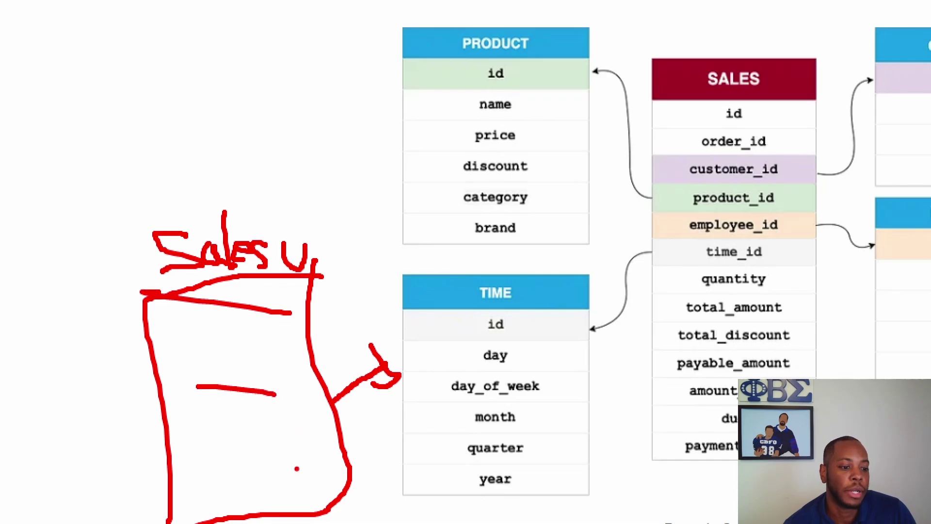
pyautogui.moveTo(297, 468); pyautogui.dragTo(217, 468)
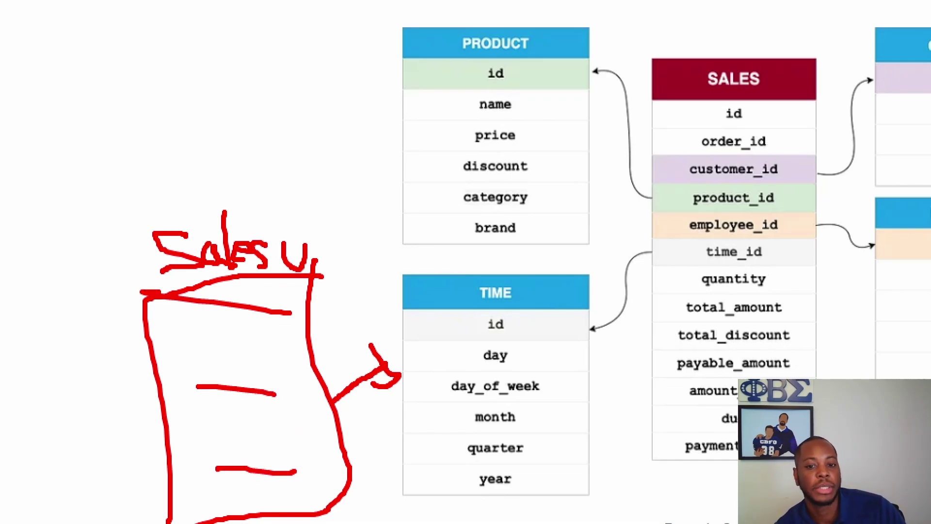
pyautogui.press('Escape')
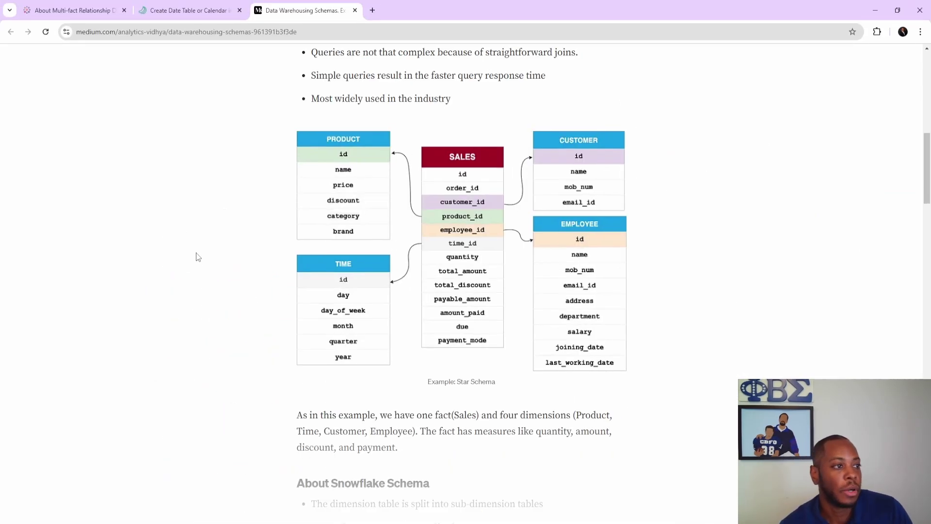
# - Switch back to Tableau and list every individual Date (Date) value as rows on Sheet 1
pyautogui.hotkey('alt', 'Tab')
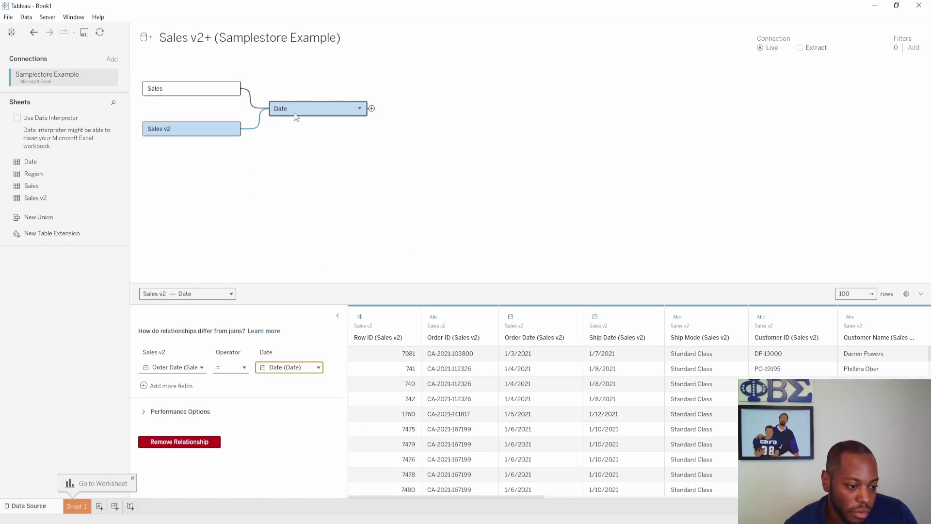
pyautogui.click(78, 506)
pyautogui.click(49, 118)
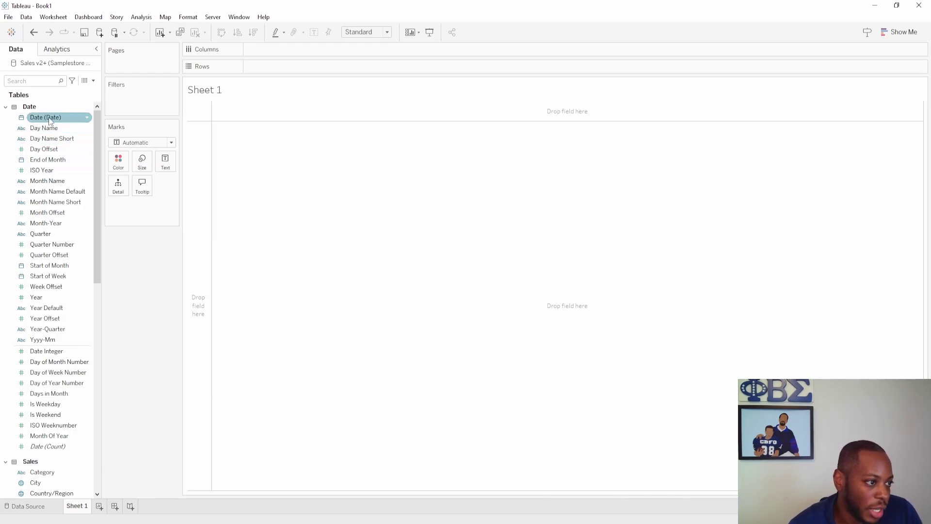
pyautogui.moveTo(48, 118); pyautogui.dragTo(277, 71)
pyautogui.click(433, 171)
pyautogui.click(482, 384)
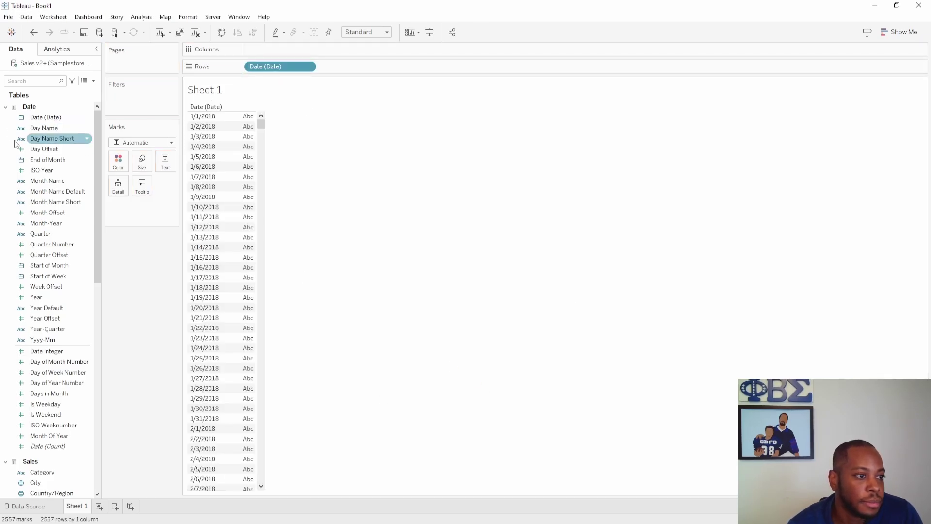
pyautogui.scroll(-10, 77, 275)
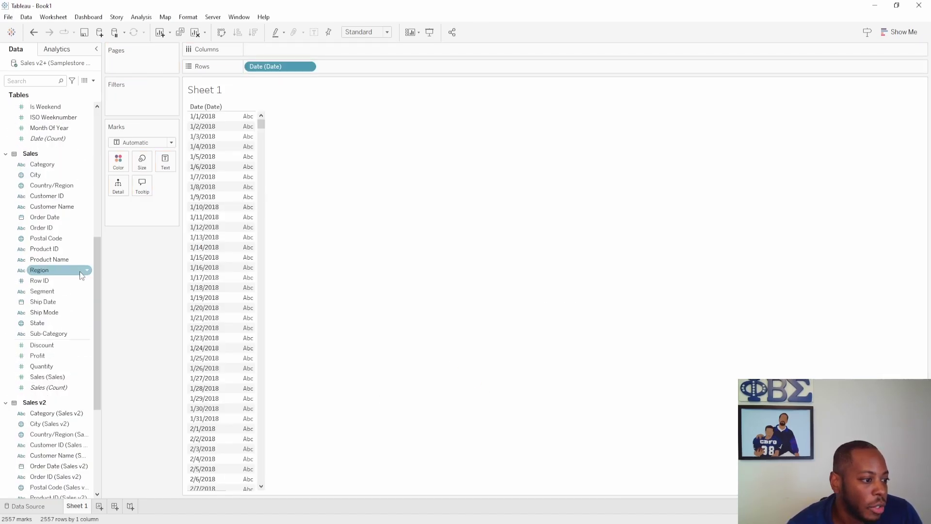
pyautogui.moveTo(47, 344); pyautogui.dragTo(238, 215)
pyautogui.click(426, 199)
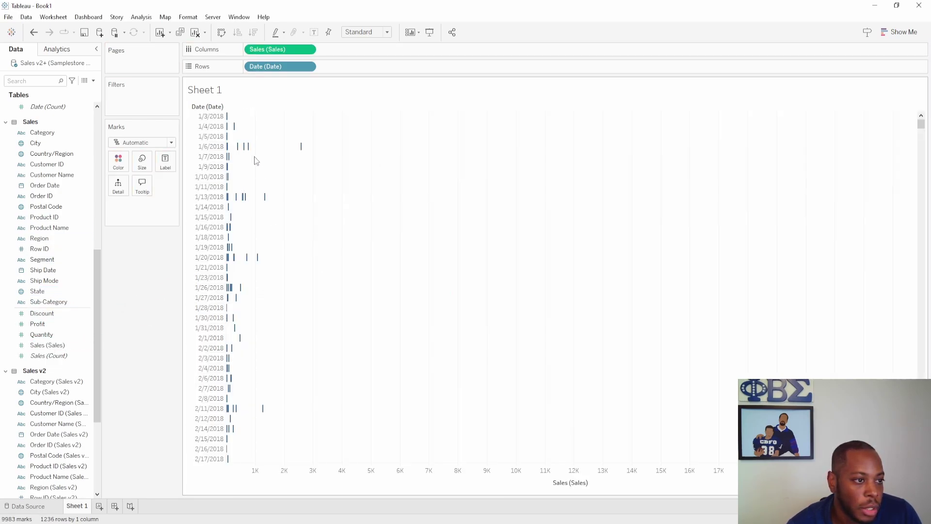
pyautogui.moveTo(299, 52); pyautogui.dragTo(60, 46)
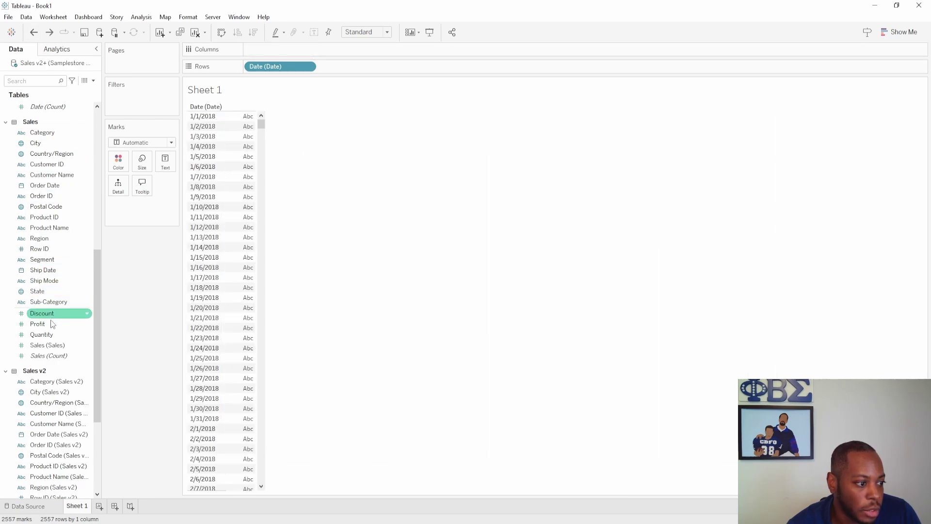
# - Show the sum of Sales (Sales) as text beside each date and examine the rows around the end of 2021
pyautogui.moveTo(47, 345); pyautogui.dragTo(276, 181)
pyautogui.scroll(-3, 242, 291)
pyautogui.scroll(3, 247, 271)
pyautogui.scroll(-10, 272, 167)
pyautogui.moveTo(284, 131); pyautogui.dragTo(301, 328)
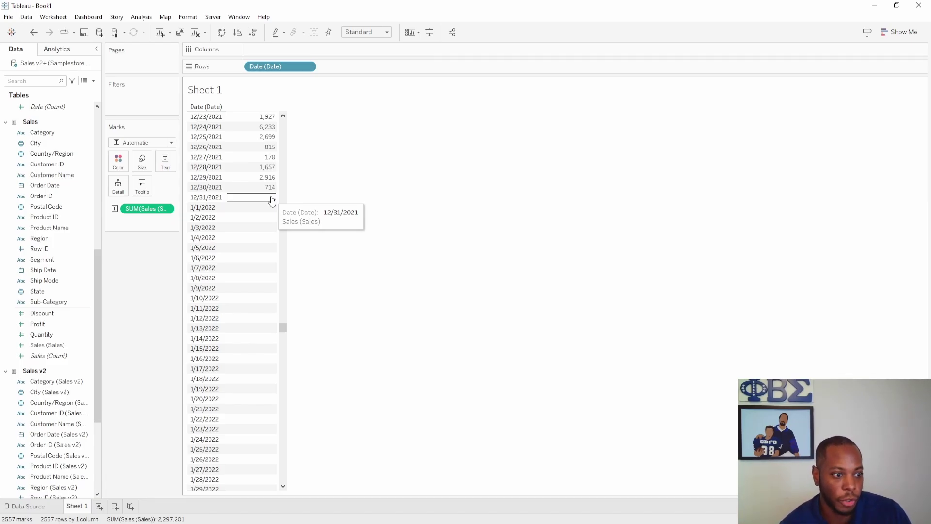
pyautogui.moveTo(284, 324)
pyautogui.mouseDown()
pyautogui.moveTo(285, 487)
pyautogui.moveTo(314, 318)
pyautogui.moveTo(318, 327)
pyautogui.moveTo(283, 320)
pyautogui.moveTo(286, 335)
pyautogui.moveTo(291, 326)
pyautogui.mouseUp()
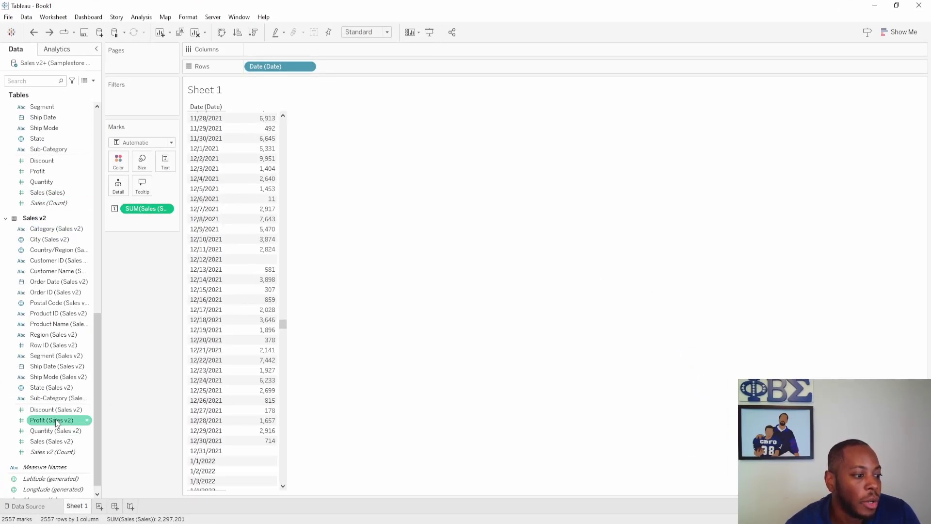
# - Add Sales (Sales v2) to the table, place it after Sales (Sales), and compare both measures from 2018 through December 2024
pyautogui.moveTo(38, 440); pyautogui.dragTo(255, 325)
pyautogui.scroll(20, 307, 286)
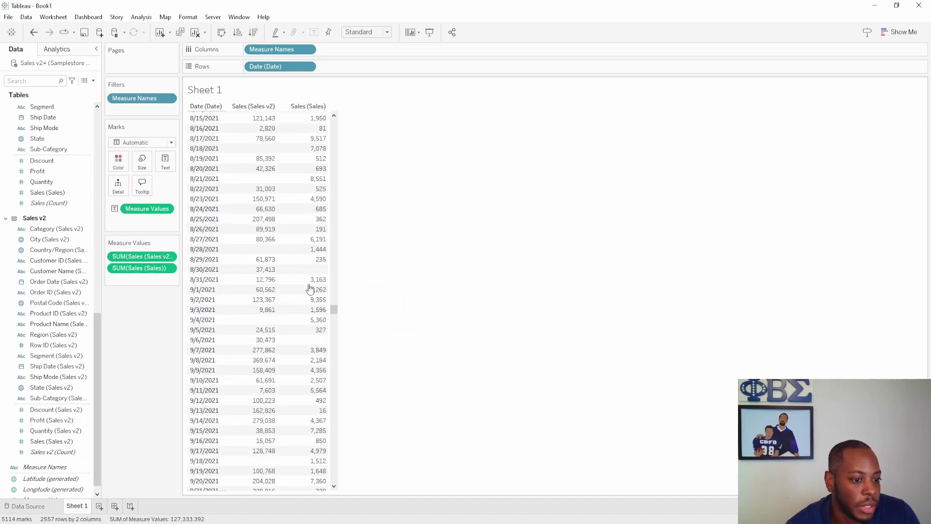
pyautogui.moveTo(334, 309); pyautogui.dragTo(342, 143)
pyautogui.moveTo(142, 257); pyautogui.dragTo(144, 274)
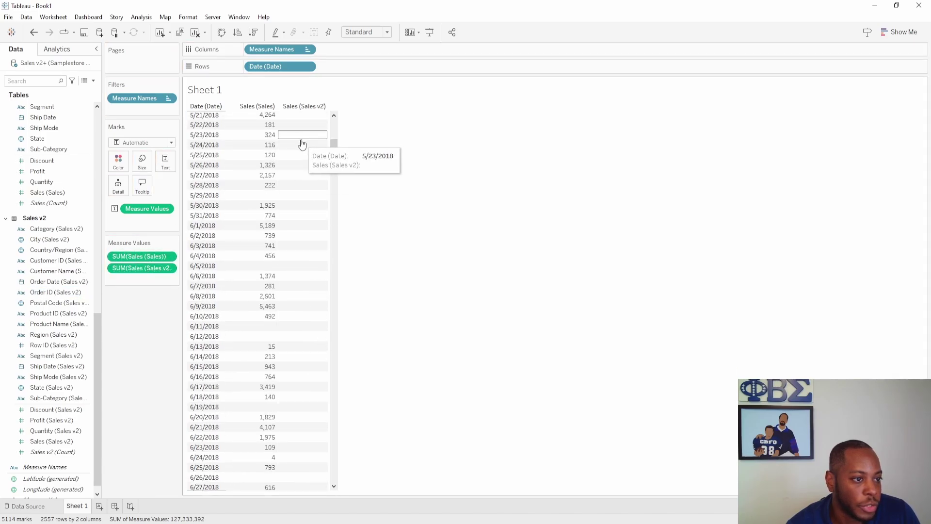
pyautogui.moveTo(336, 145); pyautogui.dragTo(341, 479)
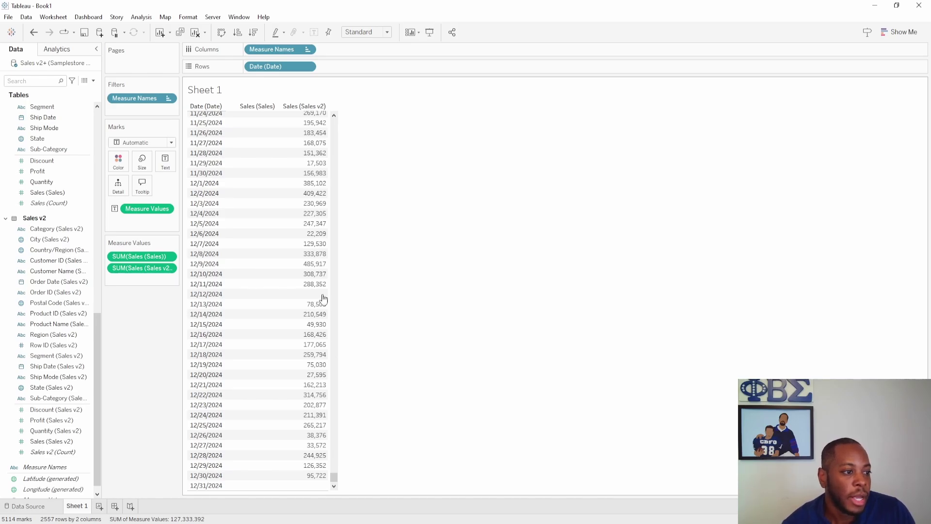
# - Create a calculated field named Variance with the formula SUM([Sales (Sales)]) - SUM([Sales (Sales v2)])
pyautogui.click(141, 18)
pyautogui.click(167, 229)
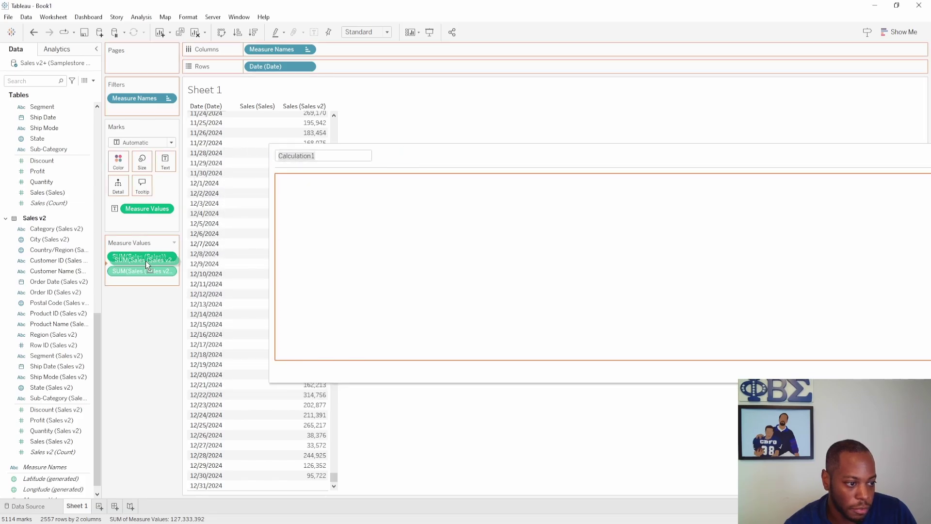
pyautogui.moveTo(130, 260); pyautogui.dragTo(351, 228)
pyautogui.write('-')
pyautogui.moveTo(141, 268); pyautogui.dragTo(444, 141)
pyautogui.moveTo(315, 148); pyautogui.dragTo(116, 146)
pyautogui.write('Va')
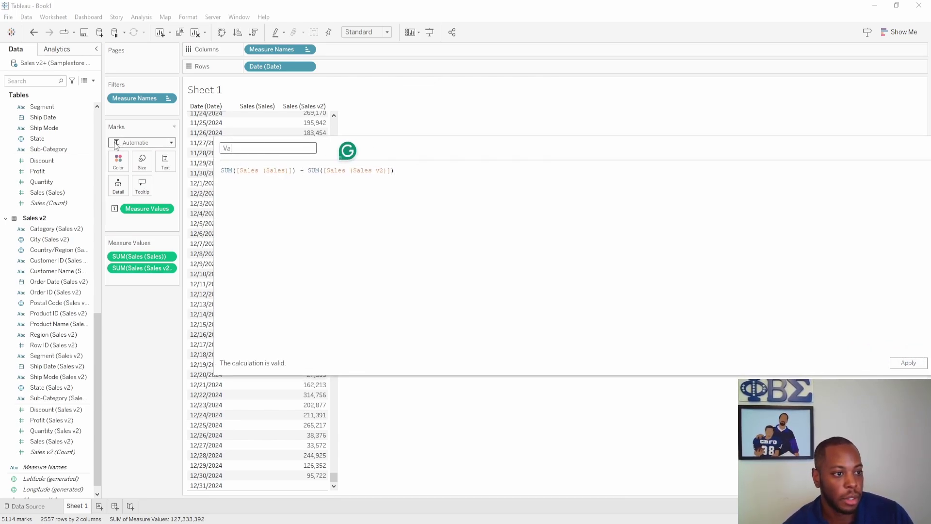
pyautogui.write('riance')
pyautogui.moveTo(473, 148); pyautogui.dragTo(304, 118)
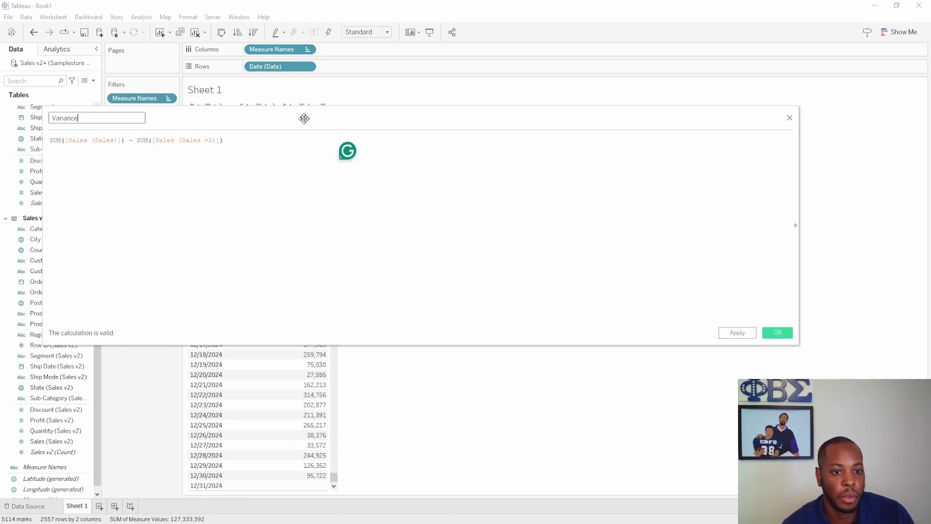
pyautogui.click(739, 332)
pyautogui.click(779, 333)
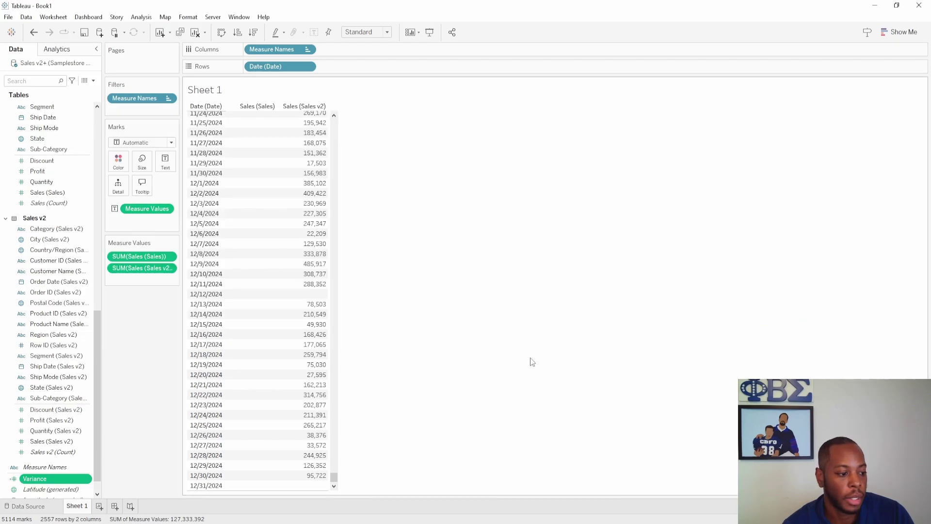
# - Add Variance to the table as a third measure column and examine its values for early 2021
pyautogui.moveTo(50, 473); pyautogui.dragTo(320, 277)
pyautogui.moveTo(384, 478); pyautogui.dragTo(384, 285)
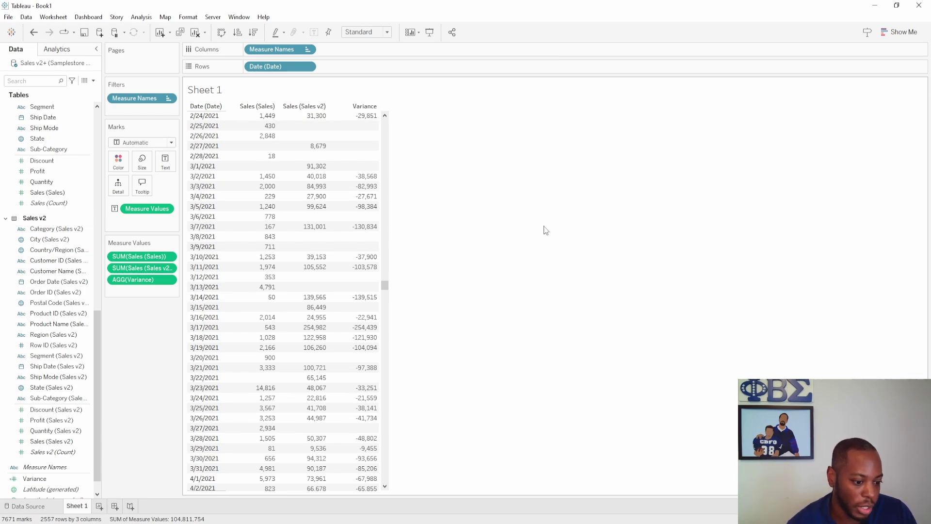
# - Switch to the Multi Fact Analysis file in Power BI Desktop and show its model diagram
pyautogui.moveTo(290, 521)
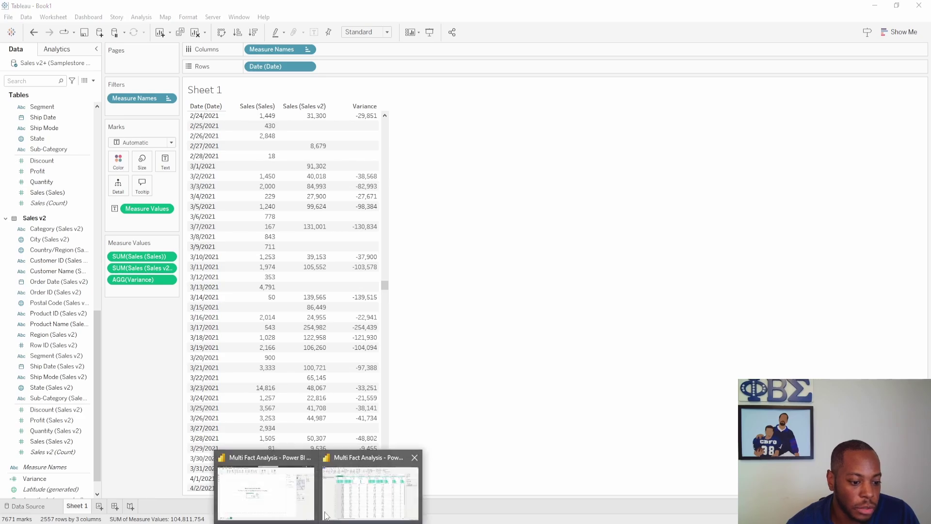
pyautogui.click(290, 499)
pyautogui.click(10, 131)
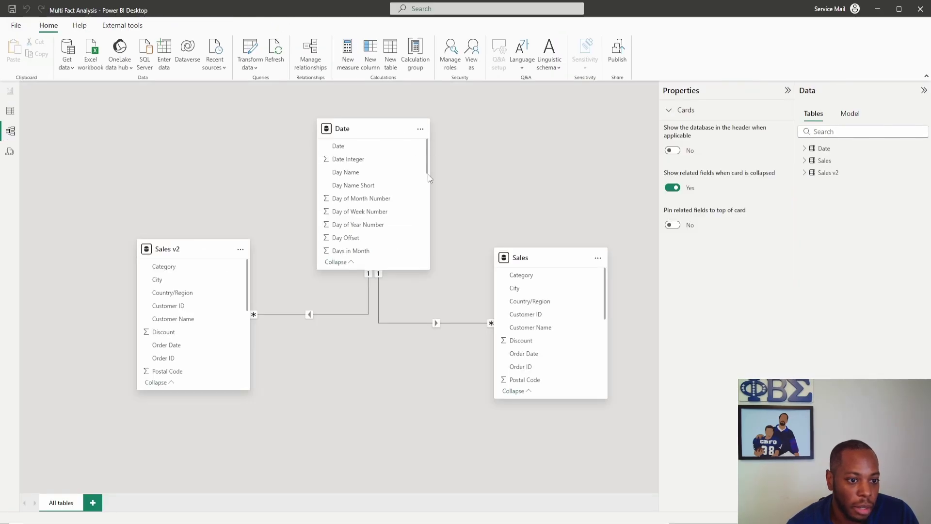
# - Rearrange the model diagram so Sales and Sales v2 swap sides below the Date table
pyautogui.moveTo(356, 129); pyautogui.dragTo(360, 129)
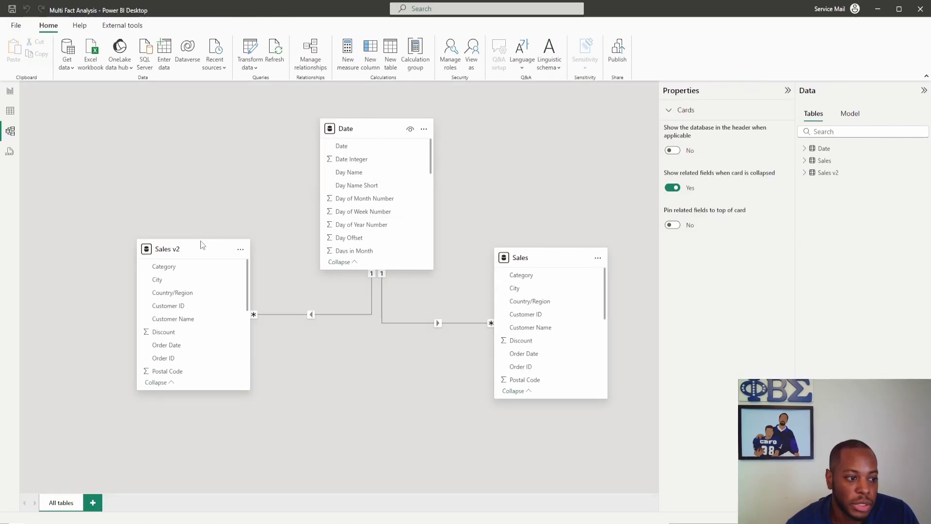
pyautogui.moveTo(203, 245); pyautogui.dragTo(365, 330)
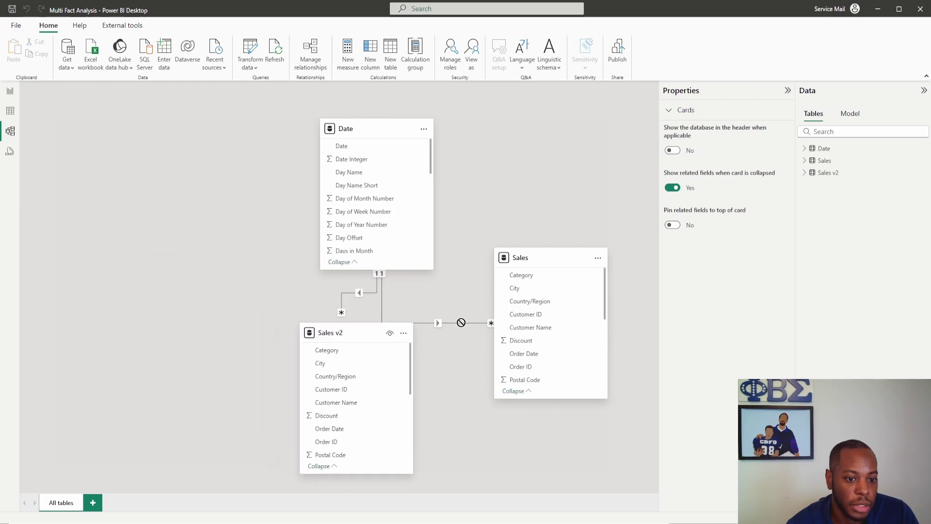
pyautogui.moveTo(461, 322); pyautogui.dragTo(490, 315)
pyautogui.moveTo(543, 261); pyautogui.dragTo(204, 291)
pyautogui.moveTo(481, 330); pyautogui.dragTo(527, 270)
pyautogui.moveTo(217, 287); pyautogui.dragTo(231, 280)
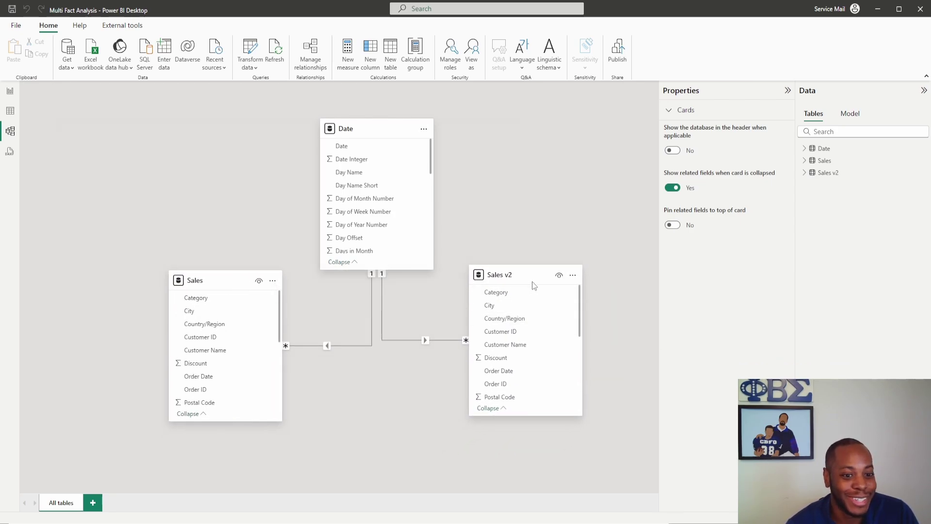
# - Add a table visual listing the Date field to the report page and move it toward the middle of the canvas
pyautogui.click(10, 91)
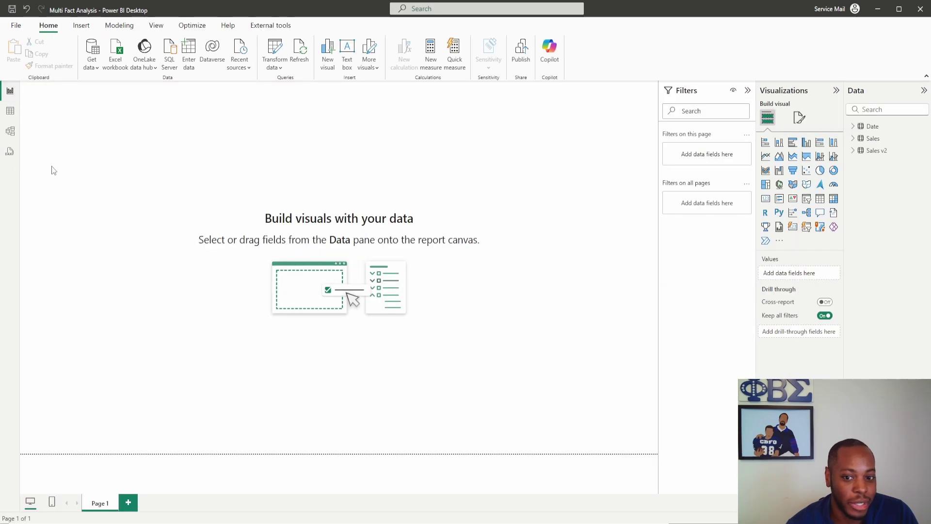
pyautogui.click(820, 199)
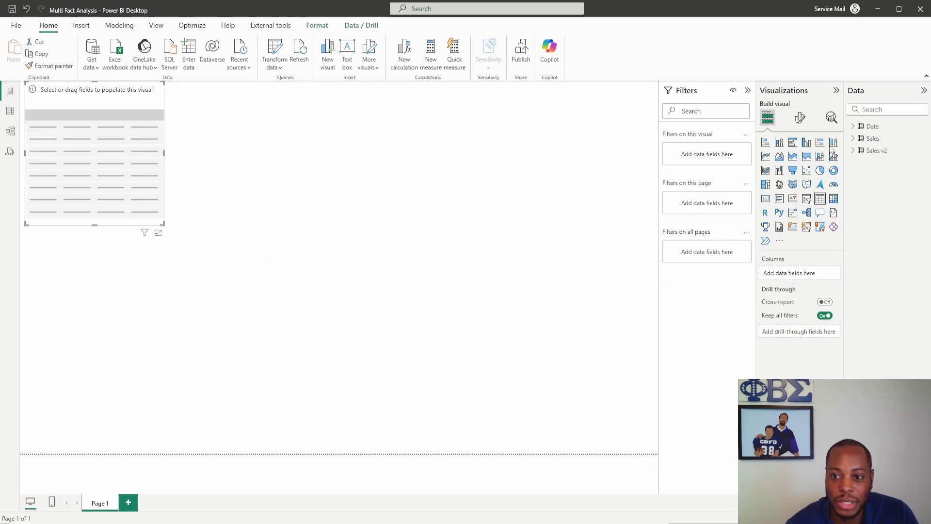
pyautogui.click(853, 127)
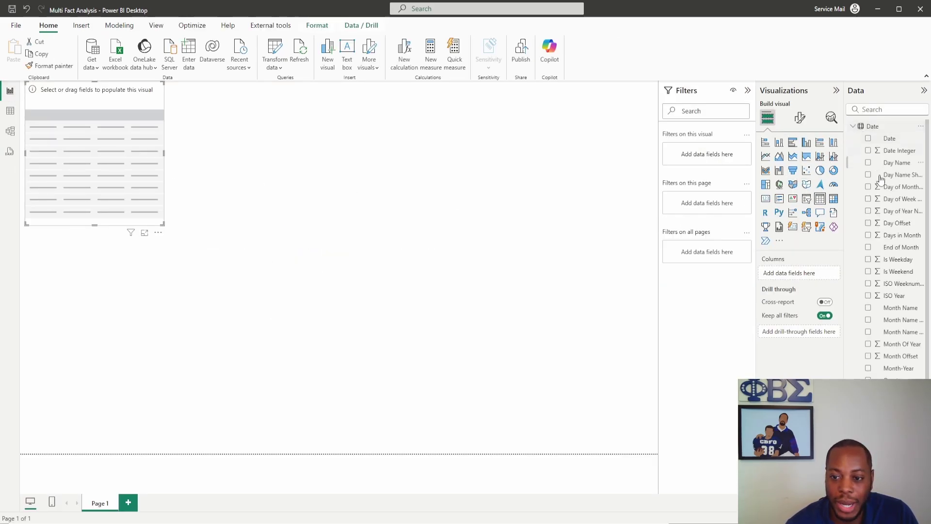
pyautogui.click(868, 138)
pyautogui.moveTo(155, 178); pyautogui.dragTo(277, 177)
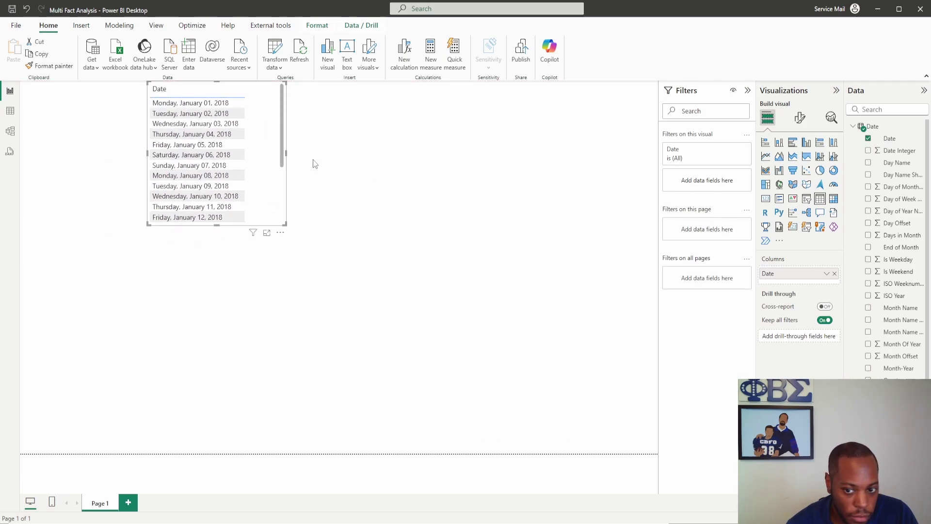
# - Add Sales from the Sales table beside the dates and enlarge the table visual in height and width
pyautogui.click(853, 126)
pyautogui.click(853, 139)
pyautogui.click(868, 332)
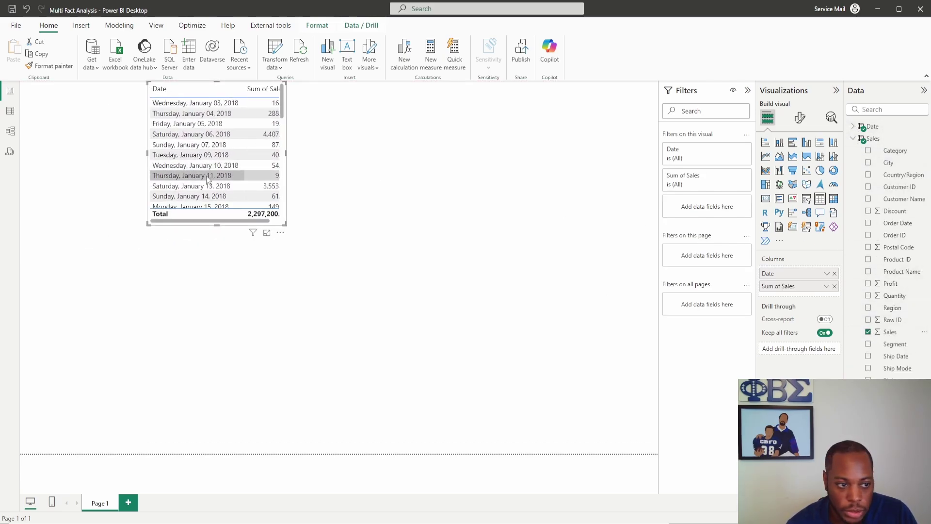
pyautogui.moveTo(217, 230); pyautogui.dragTo(223, 356)
pyautogui.moveTo(287, 218); pyautogui.dragTo(437, 232)
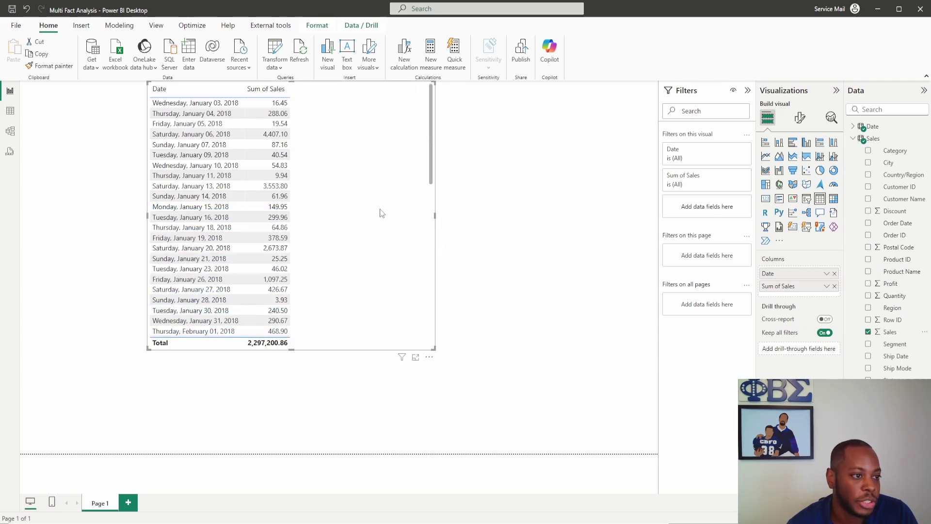
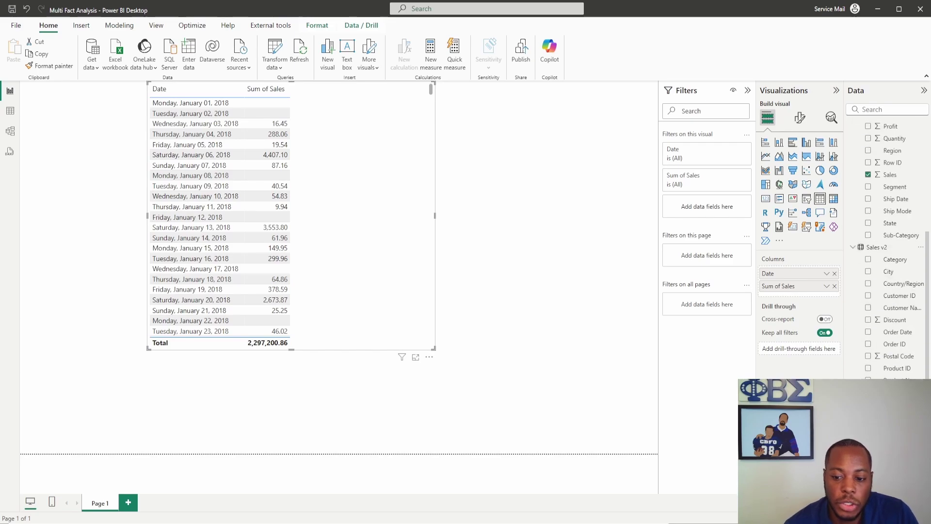
# - Add Sales from Sales v2 as the table's third column and compare both sales columns from 2018 through January 2021
pyautogui.moveTo(879, 374); pyautogui.dragTo(800, 295)
pyautogui.scroll(-5, 399, 168)
pyautogui.scroll(-20, 386, 165)
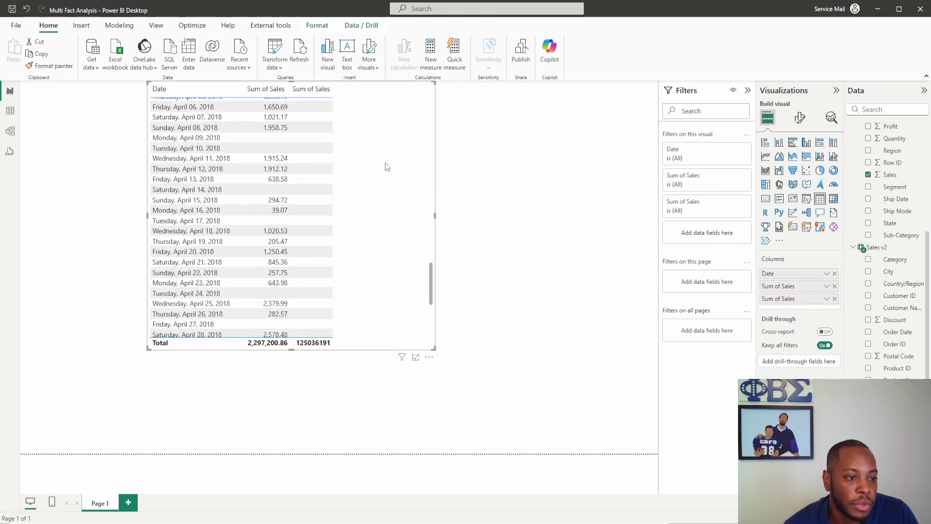
pyautogui.scroll(-20, 388, 174)
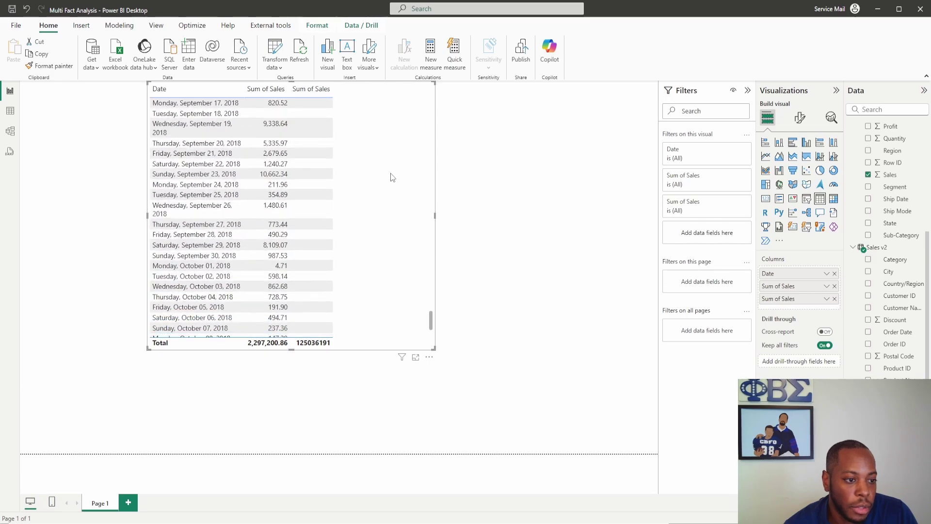
pyautogui.scroll(-20, 395, 180)
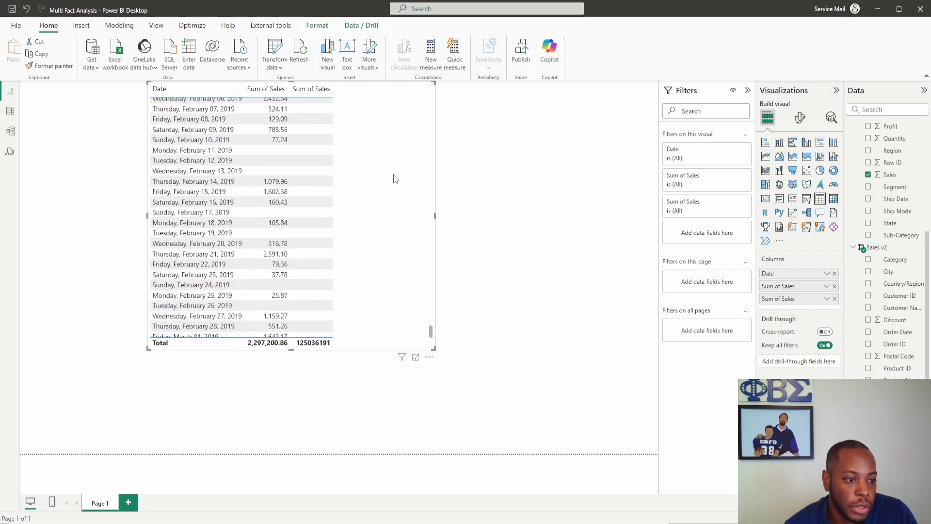
pyautogui.scroll(-20, 398, 199)
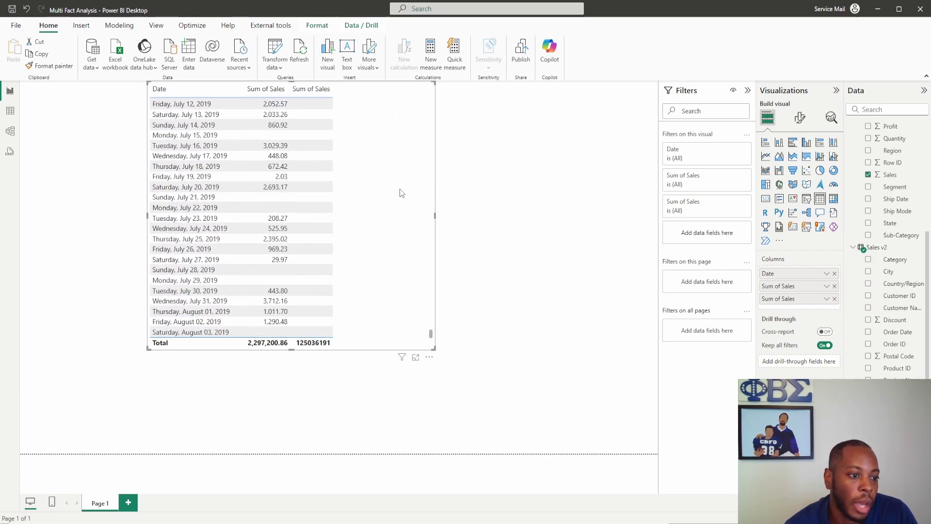
pyautogui.scroll(-20, 398, 208)
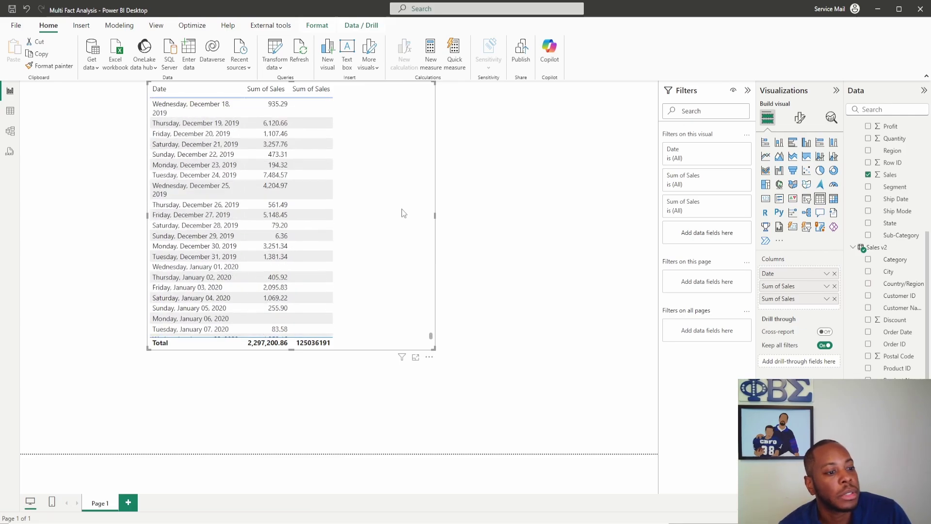
pyautogui.scroll(-20, 398, 215)
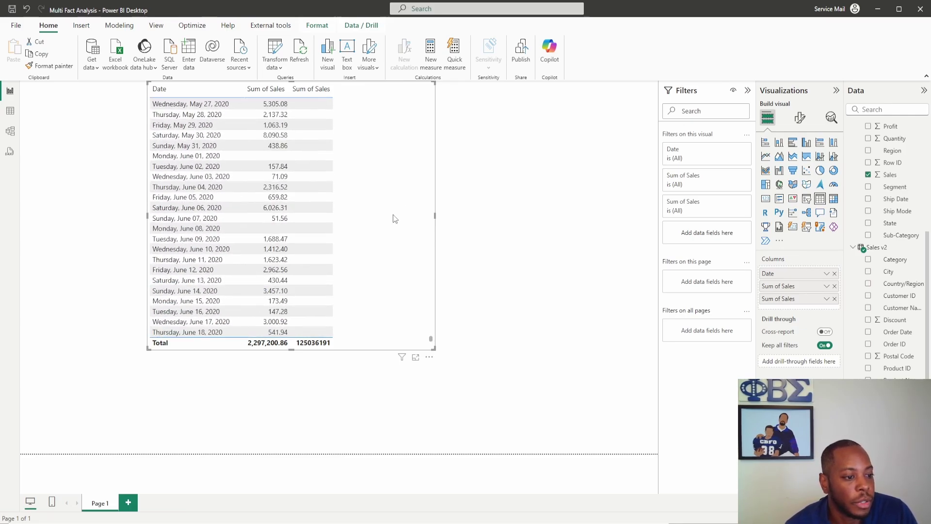
pyautogui.scroll(-20, 396, 213)
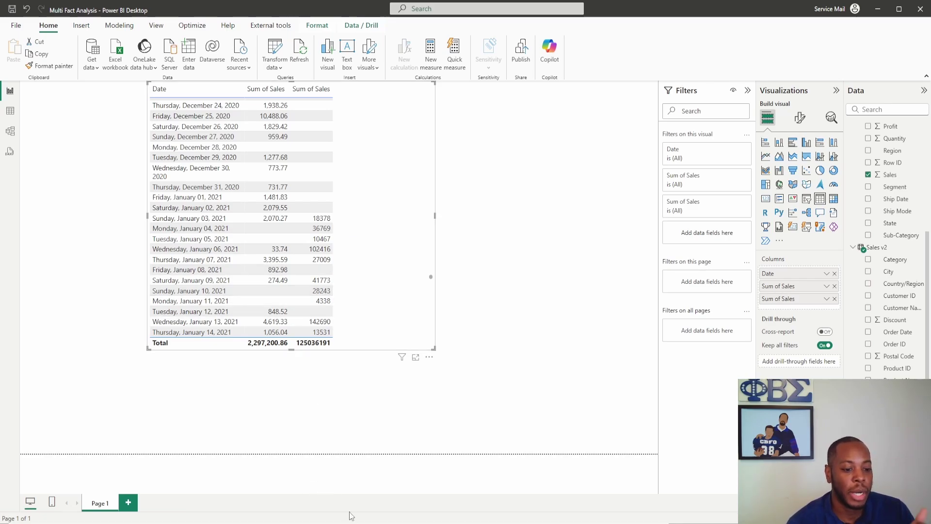
# - Switch back to the Tableau worksheet with the Sales, Sales v2 and Variance columns
pyautogui.hotkey('alt', 'Tab')
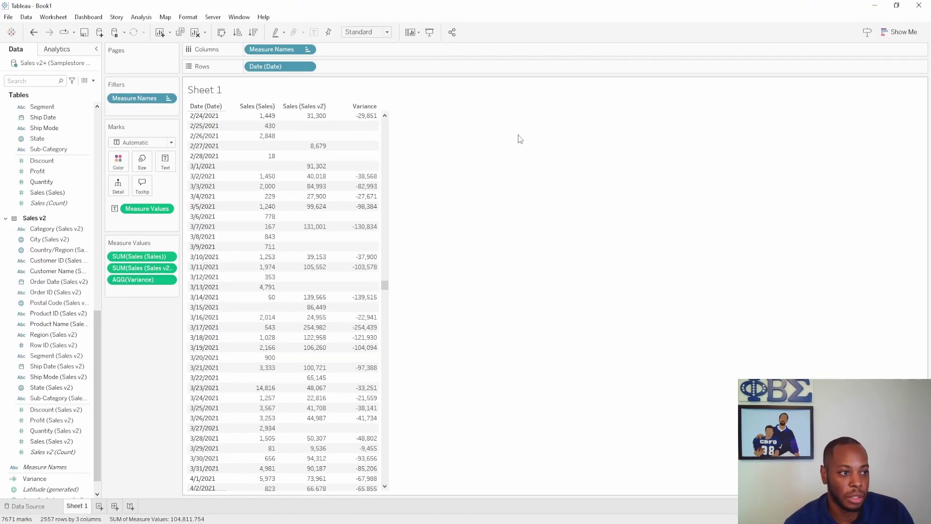